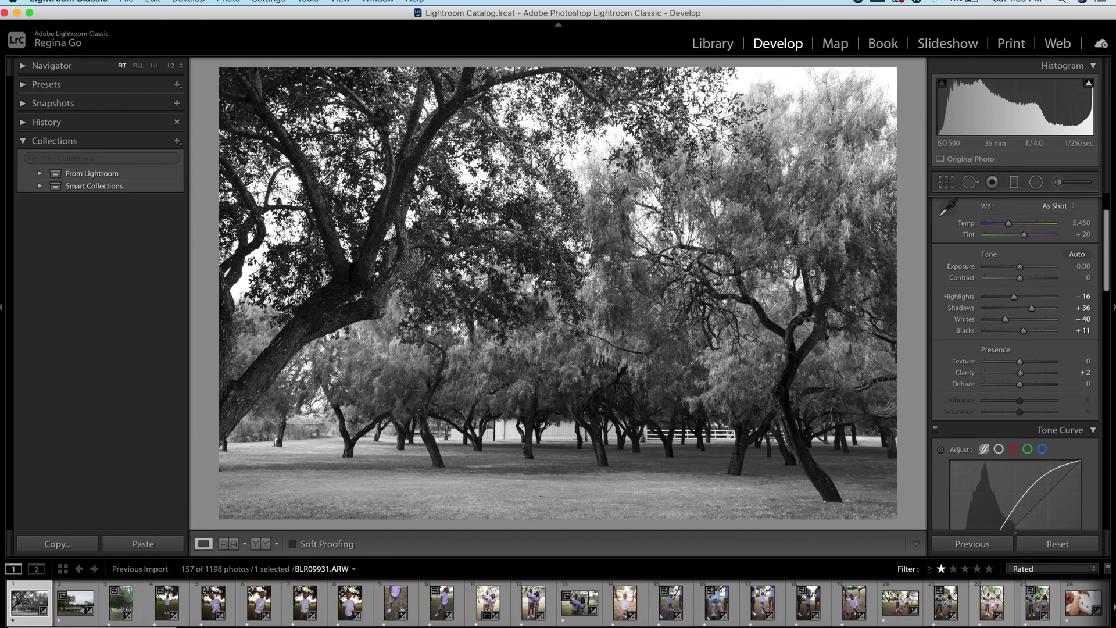
- Set the tree photo to Exposure +0.30, Highlights −78, Shadows +47 and Blacks +21, then open the Adjustment Brush
scroll(973, 278, "up", 1)
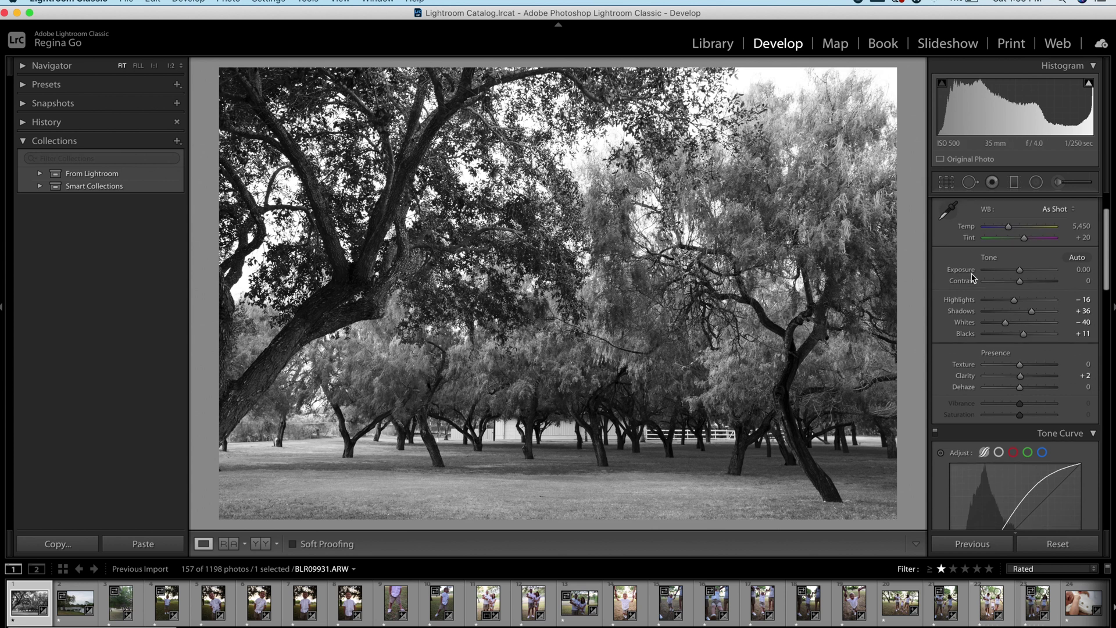
left_click(963, 274)
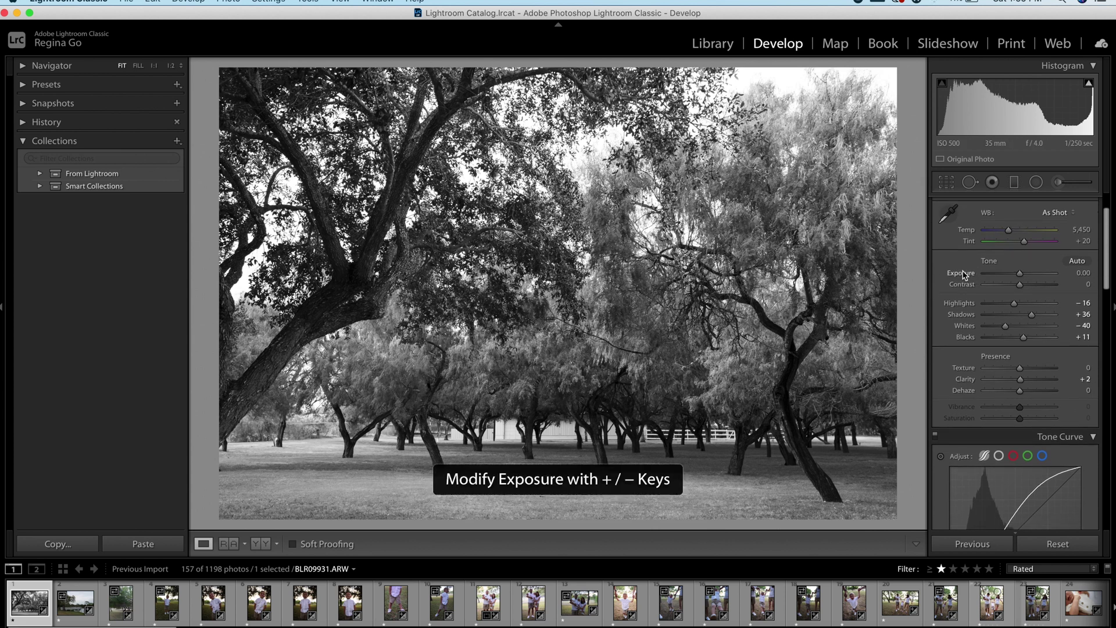
key("equal")
key("equal")
key("equal")
key("minus")
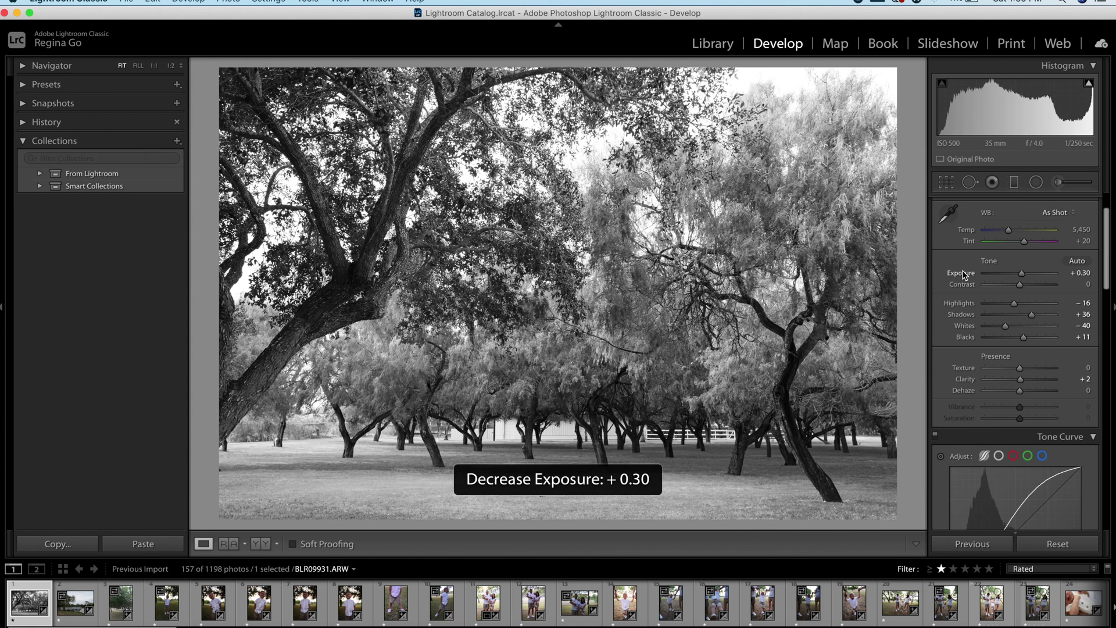
left_click_drag(1014, 304, 992, 312)
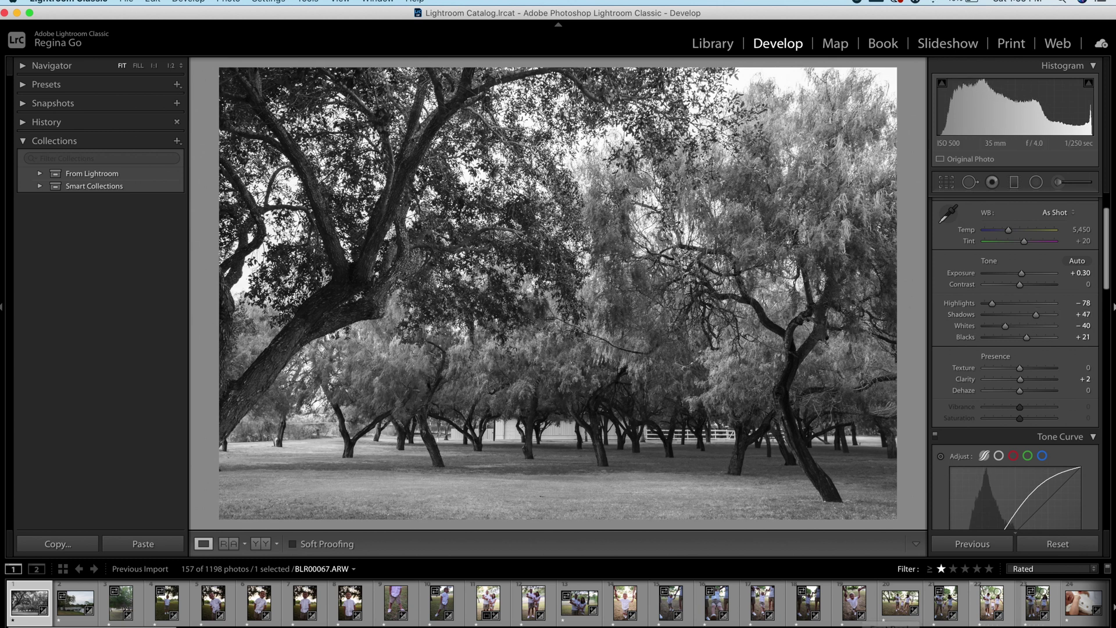
left_click(1059, 182)
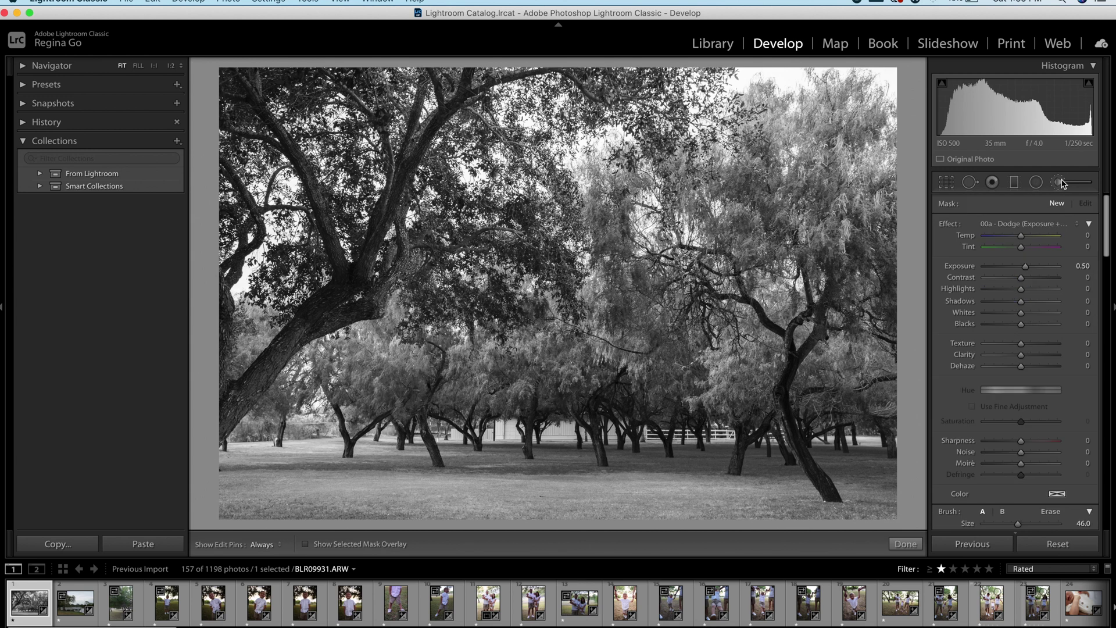
- Keep the 00a - Dodge (Exposure +0.50) brush preset at size 52 for the right-hand tree
left_click(1035, 230)
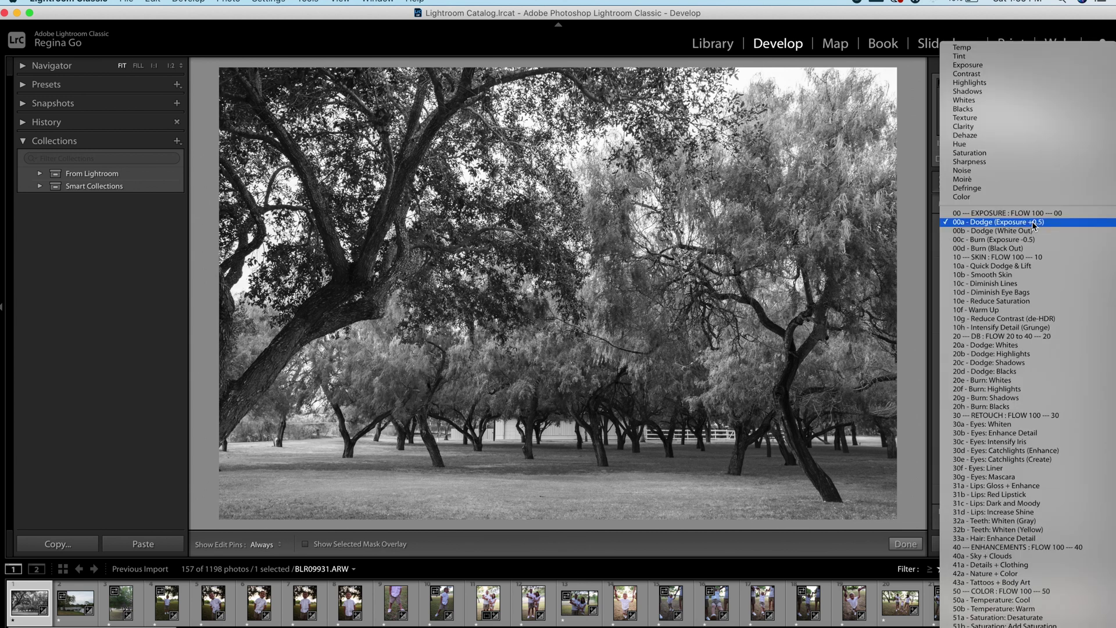
left_click(1029, 224)
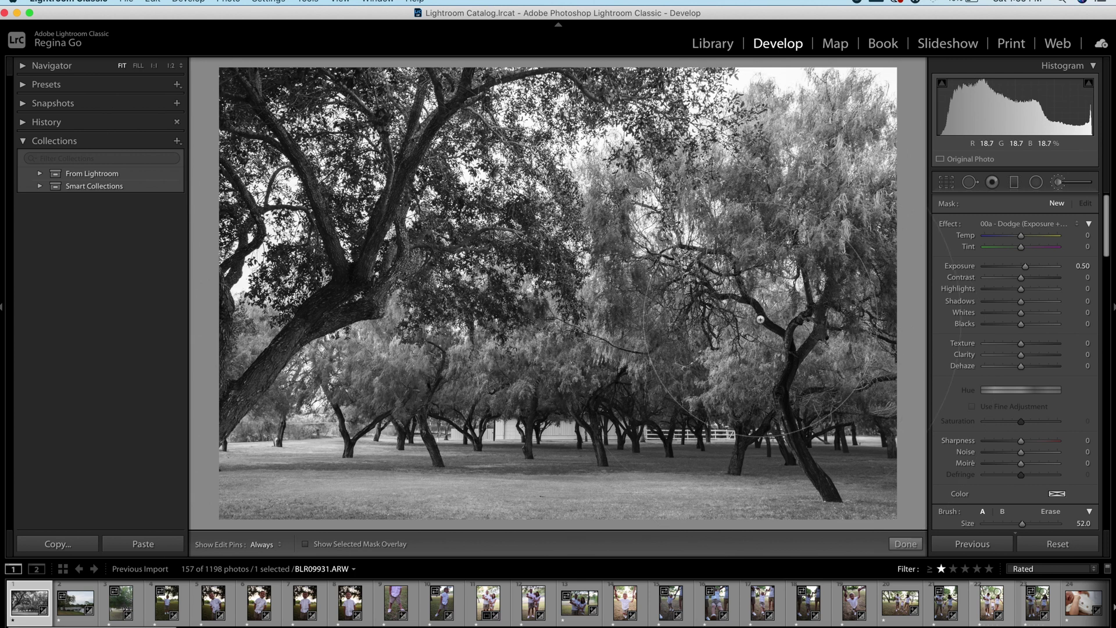
key("h")
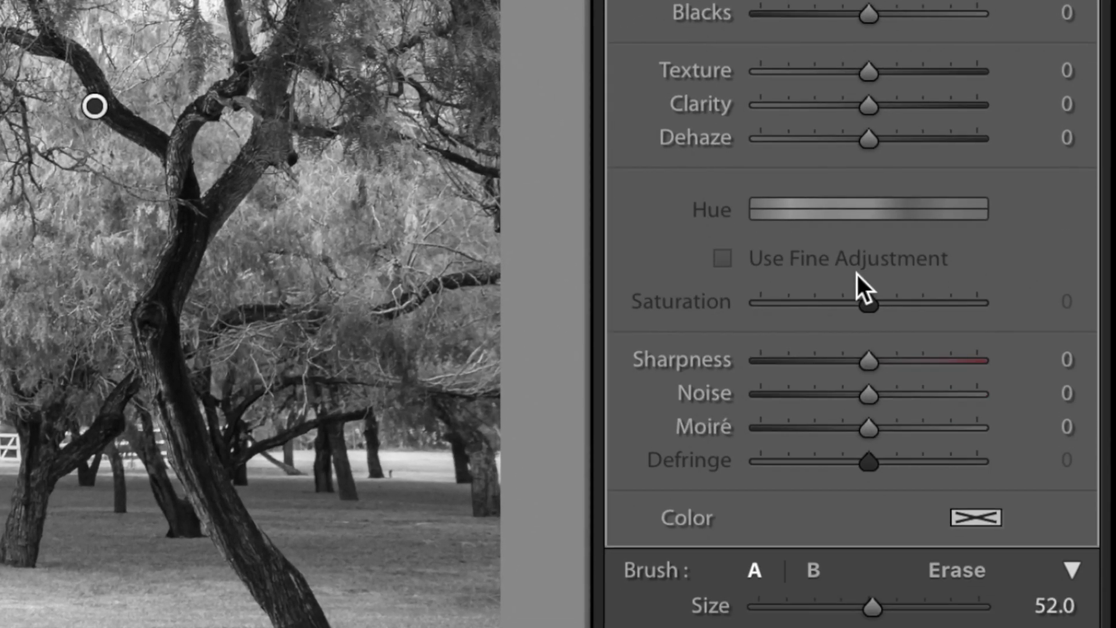
scroll(1020, 418, "down", 3)
- Restrict the dodge mask with a Luminance range mask set to 75/100
scroll(856, 274, "down", 2)
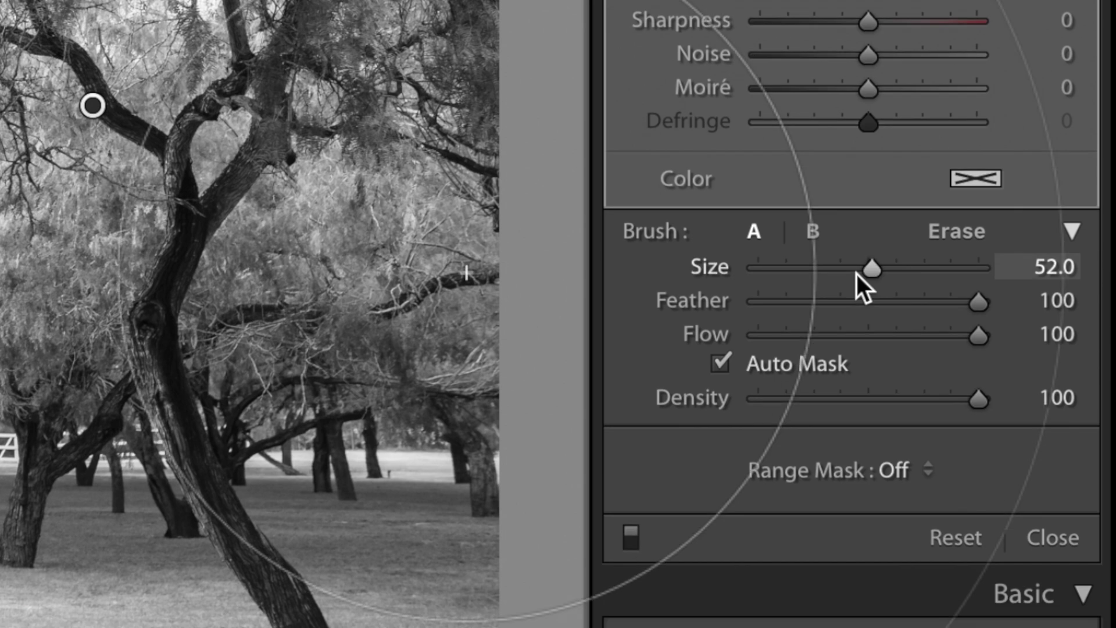
left_click(902, 471)
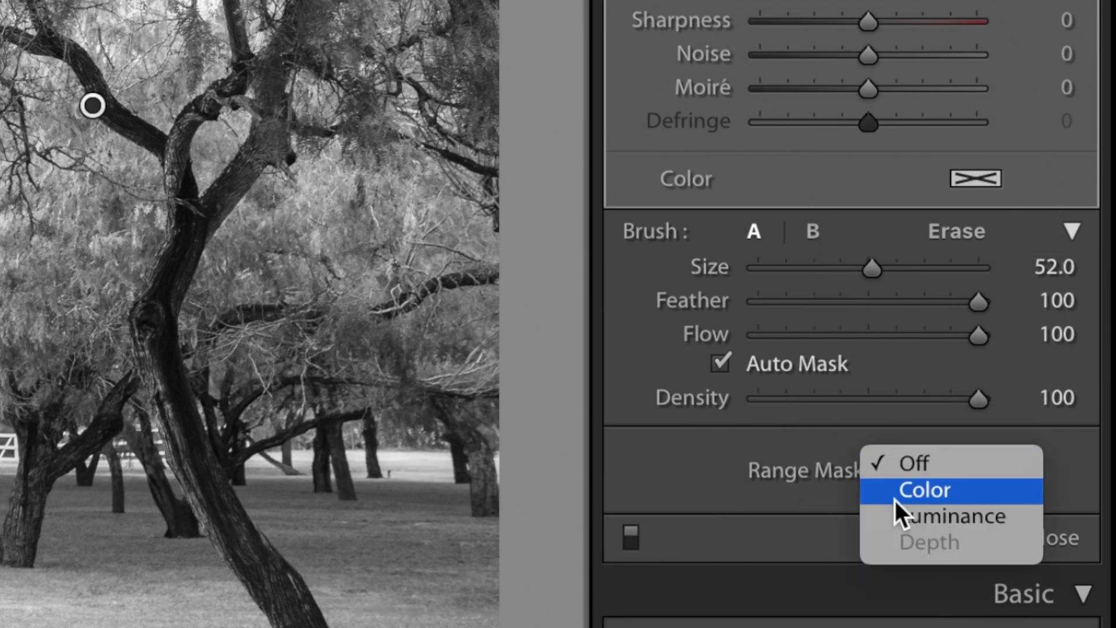
left_click(909, 515)
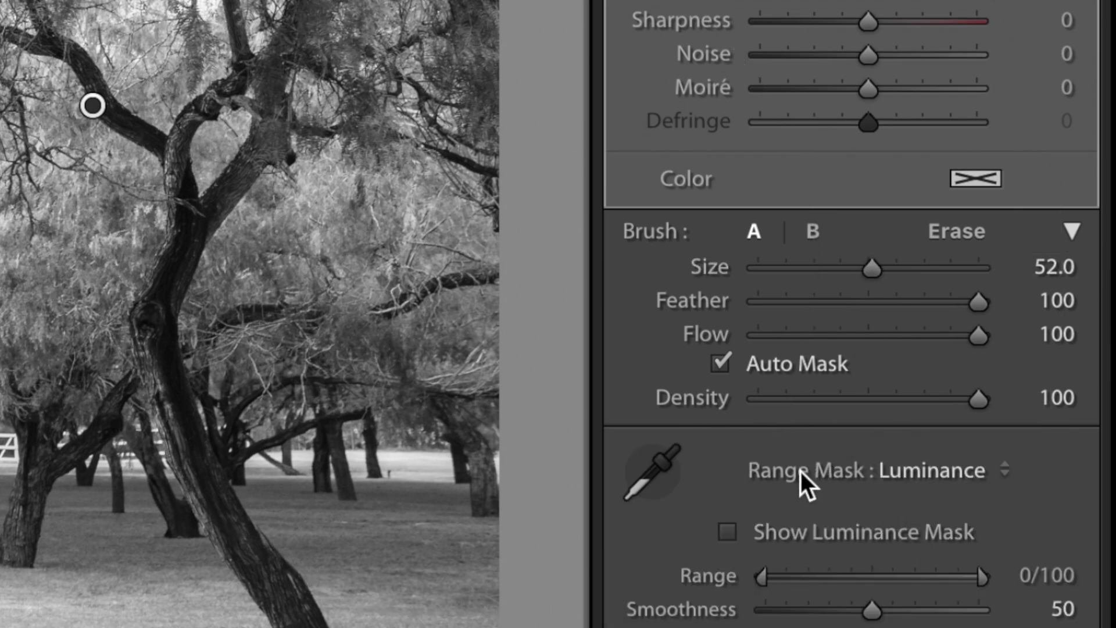
scroll(800, 472, "down", 3)
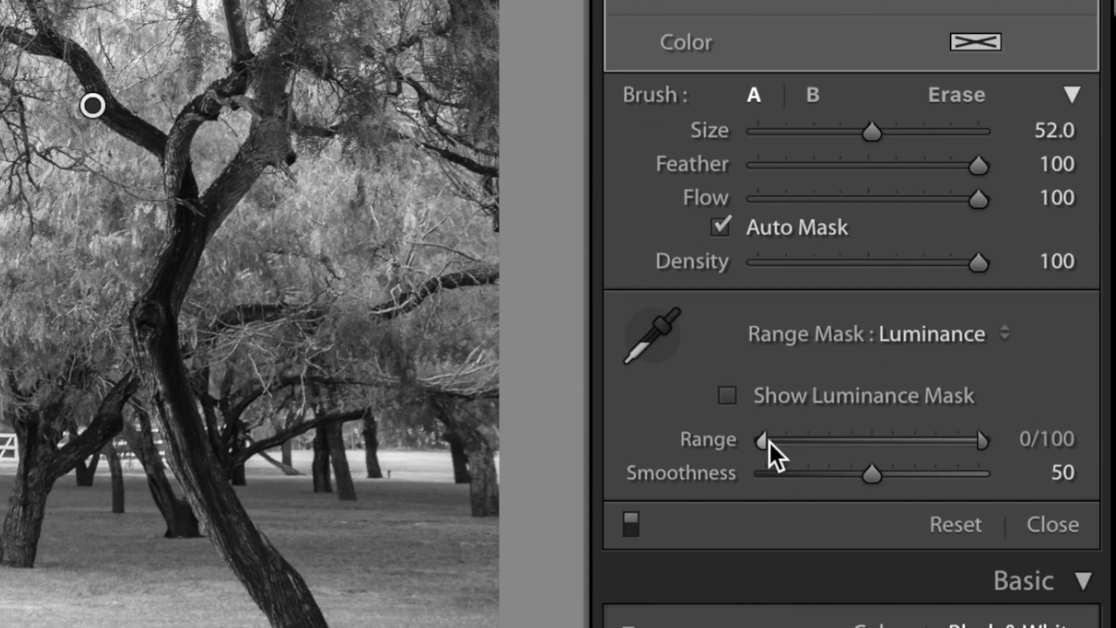
left_click_drag(807, 445, 866, 445)
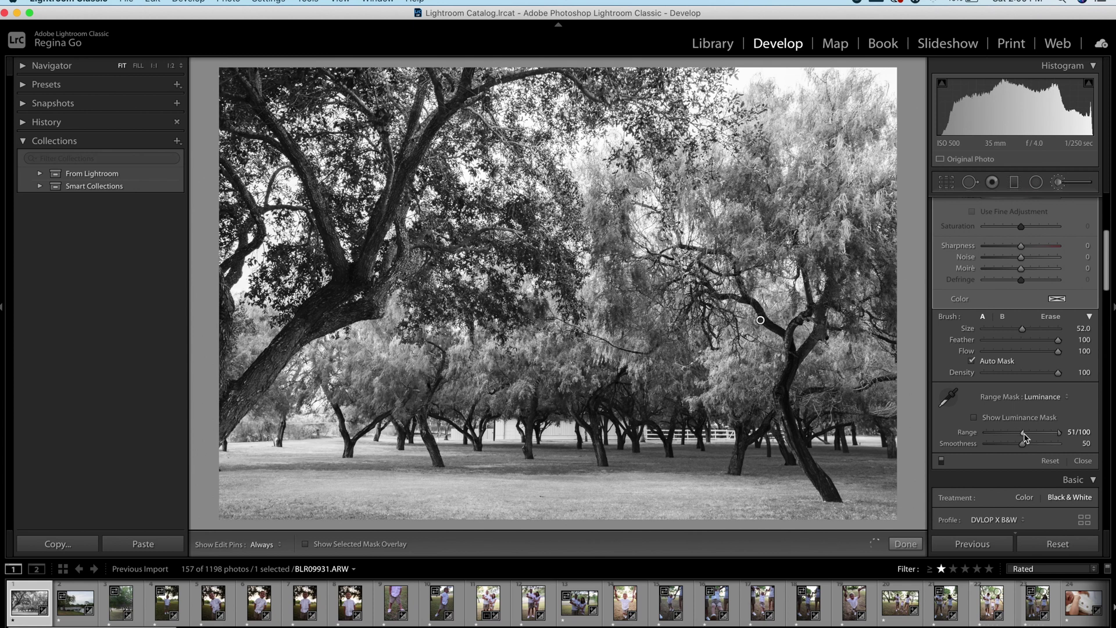
left_click_drag(1034, 438, 1035, 437)
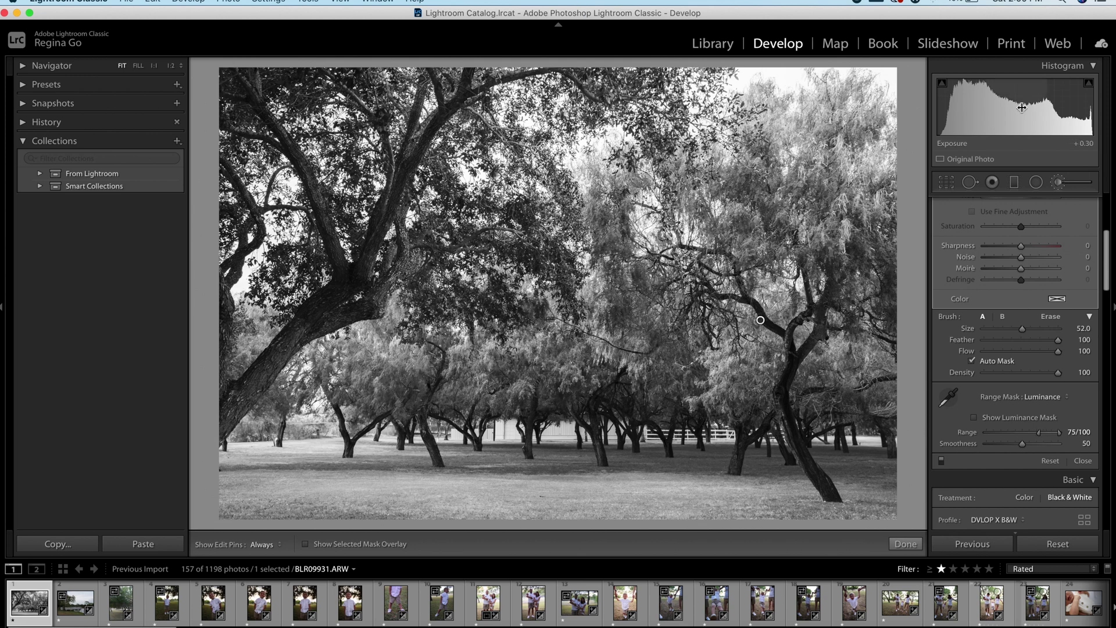
scroll(1065, 331, "up", 5)
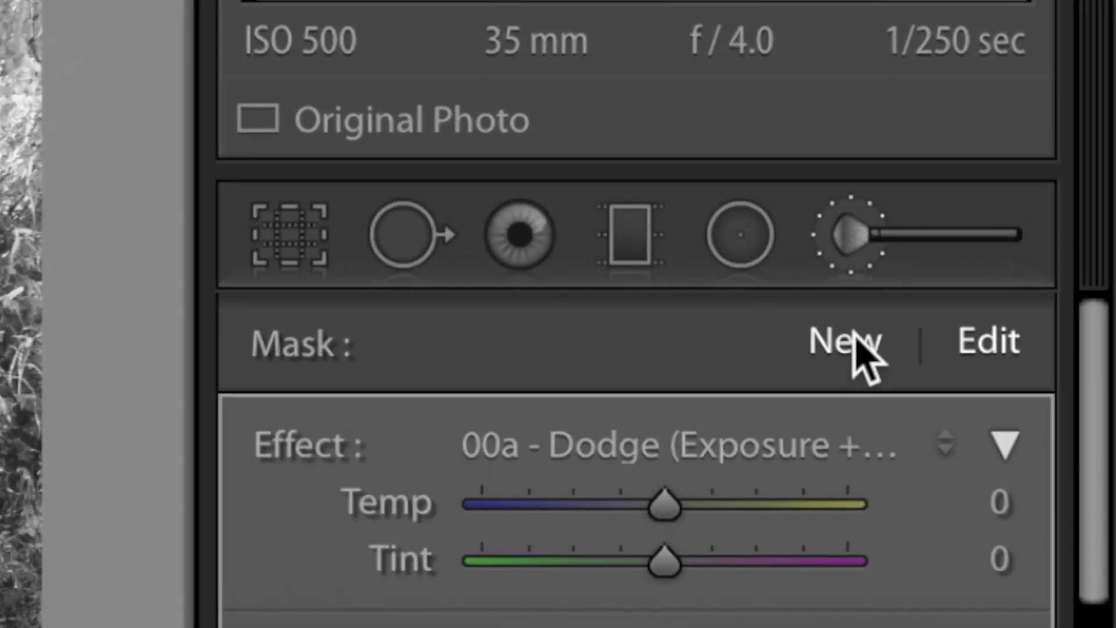
- Add a new 00c - Burn (Exposure −0.5) brush mask and paint it over the trees
left_click(956, 267)
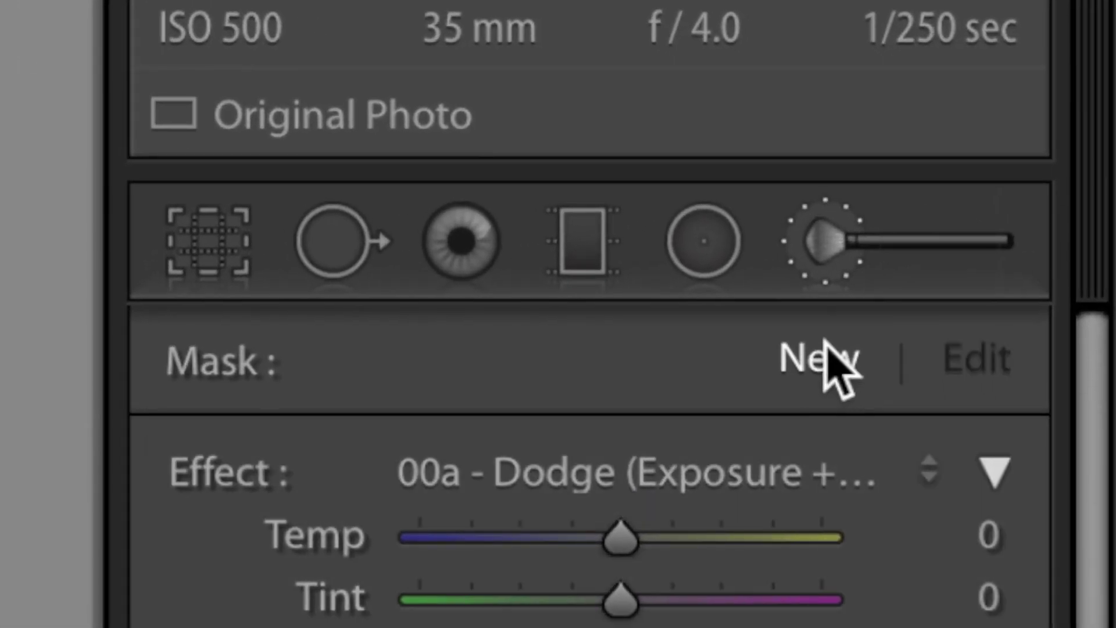
left_click(727, 468)
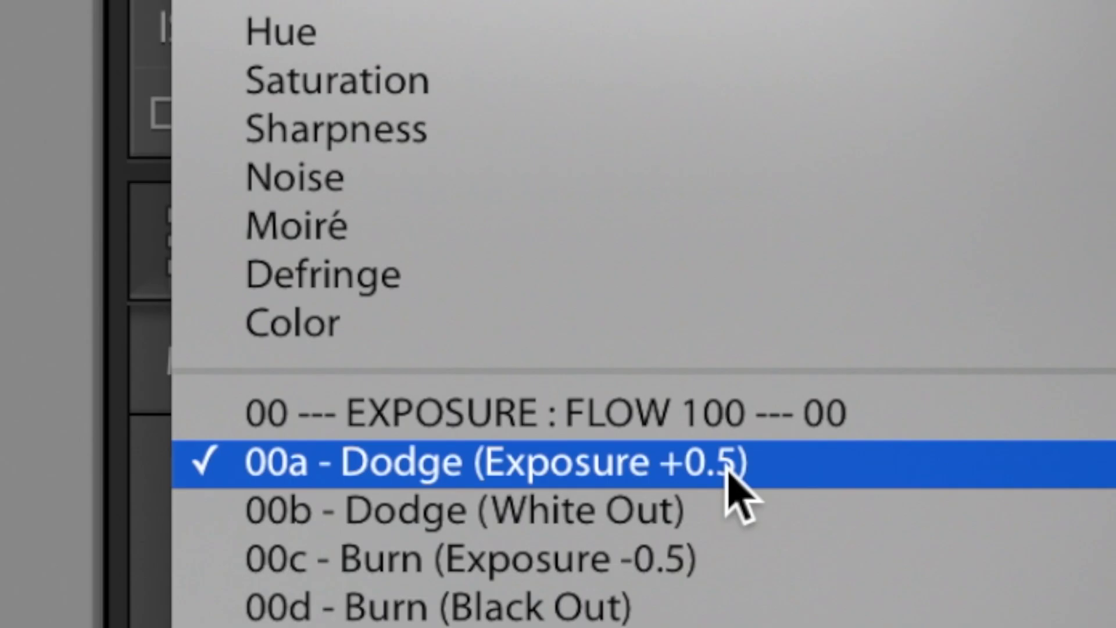
left_click(472, 565)
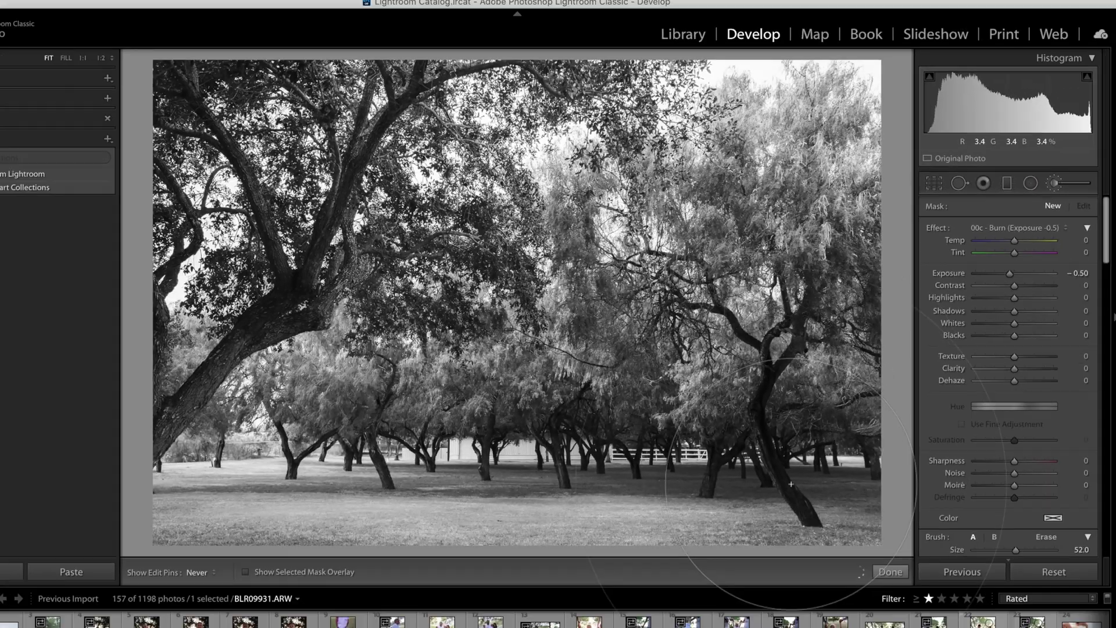
mouse_move(791, 484)
left_mouse_down()
mouse_move(785, 500)
mouse_move(429, 444)
mouse_move(242, 462)
mouse_move(186, 293)
left_mouse_up()
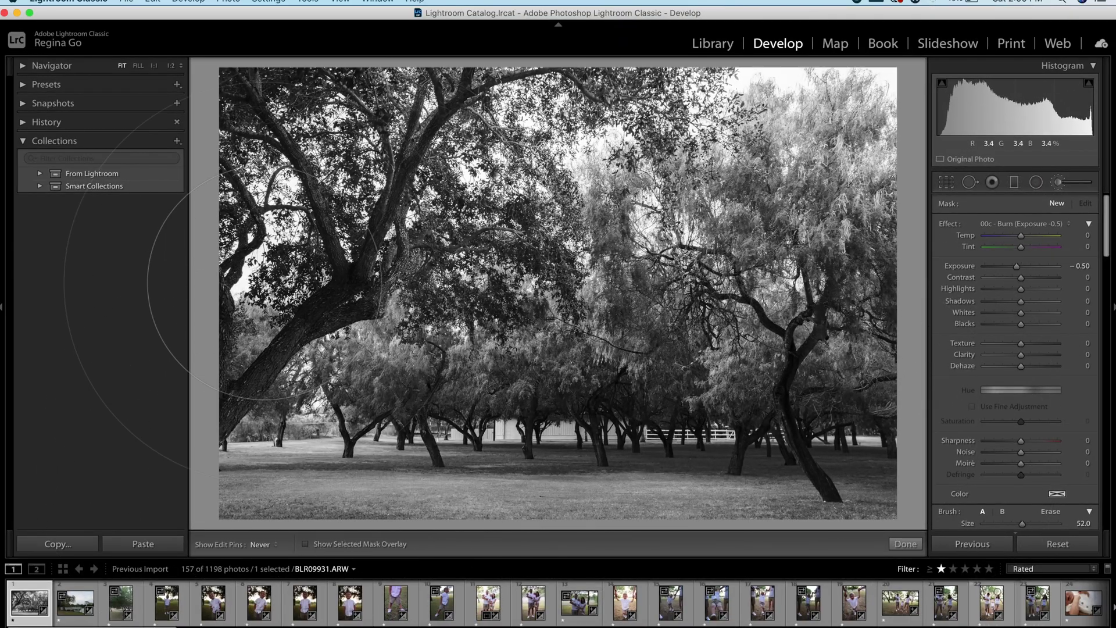
mouse_move(262, 285)
left_mouse_down()
mouse_move(325, 163)
mouse_move(465, 116)
mouse_move(581, 197)
left_mouse_up()
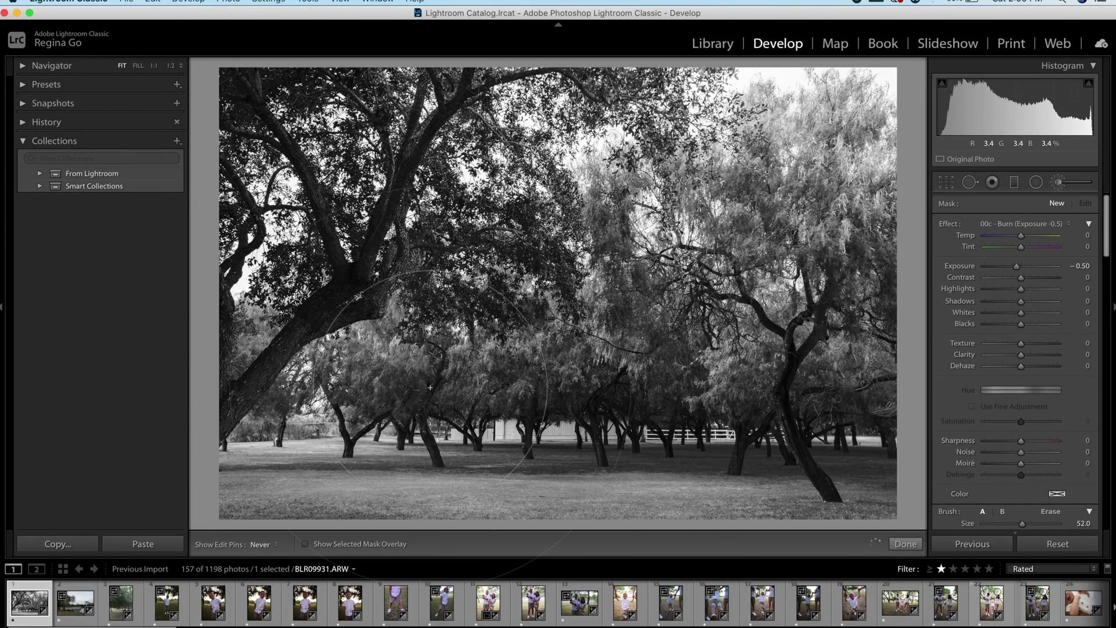
mouse_move(430, 386)
left_mouse_down()
mouse_move(517, 145)
mouse_move(785, 175)
left_mouse_up()
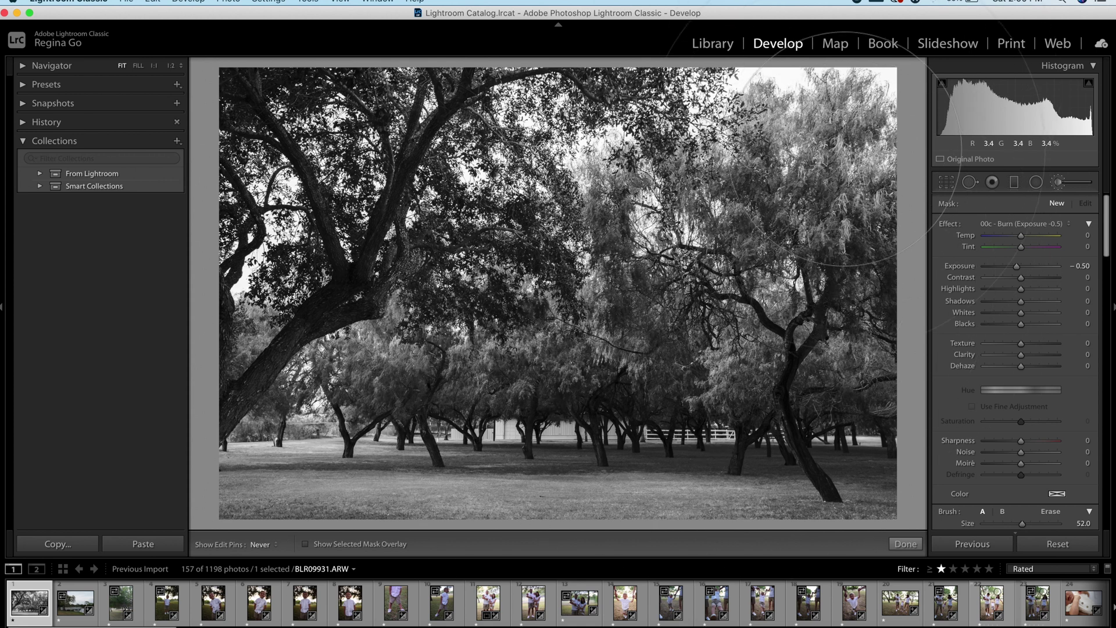
left_click_drag(784, 407, 837, 460)
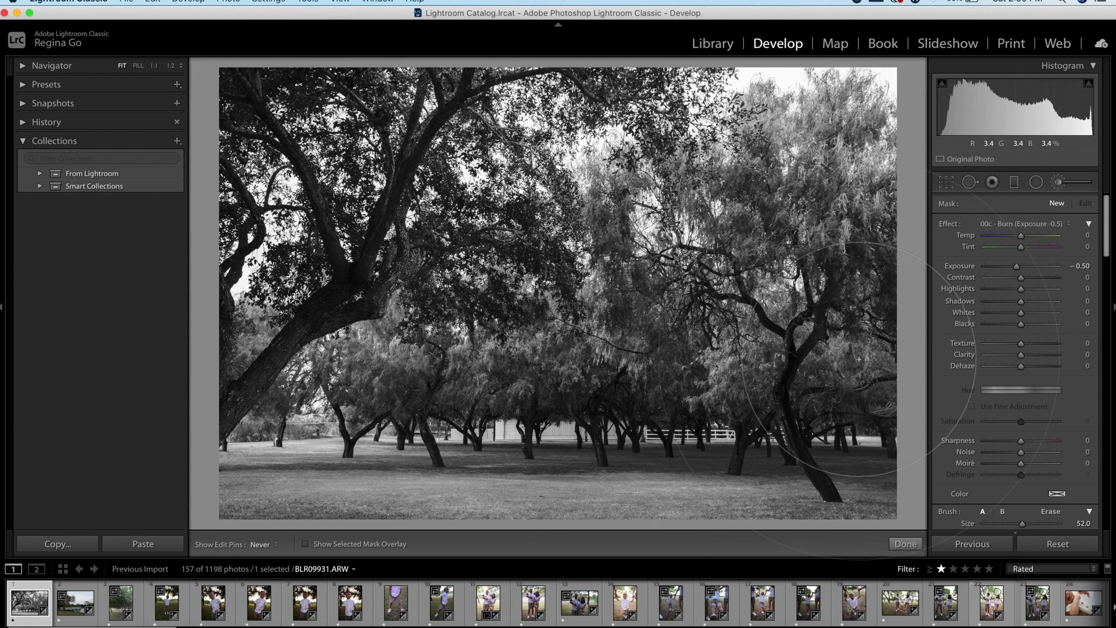
- Limit the burn mask to Luminance range 0/25 and close the brush panel
scroll(1005, 480, "down", 4)
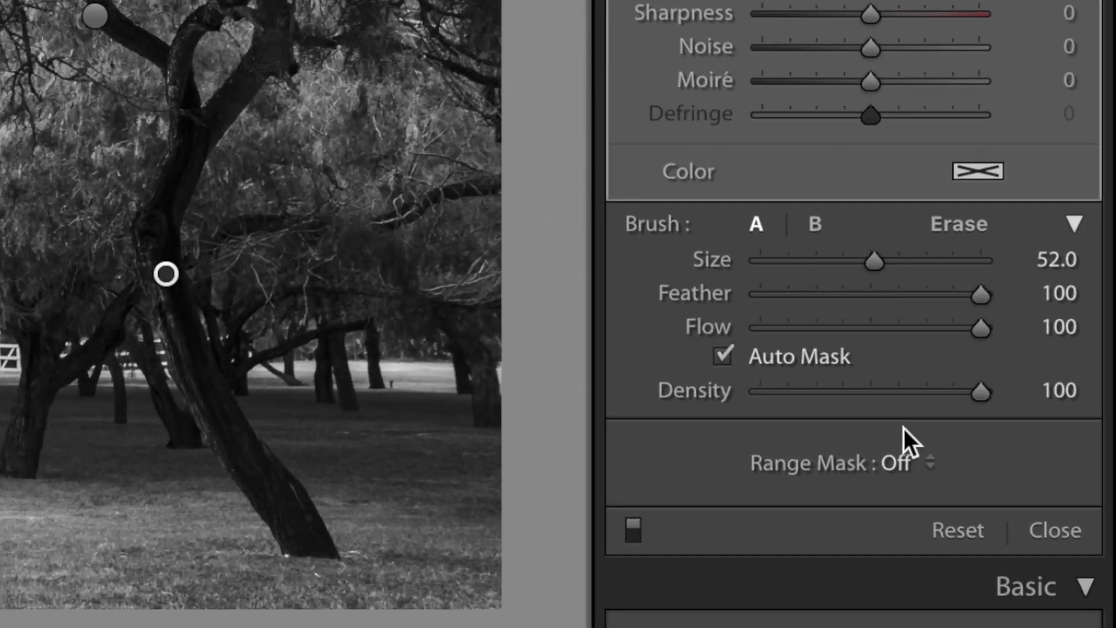
left_click(900, 463)
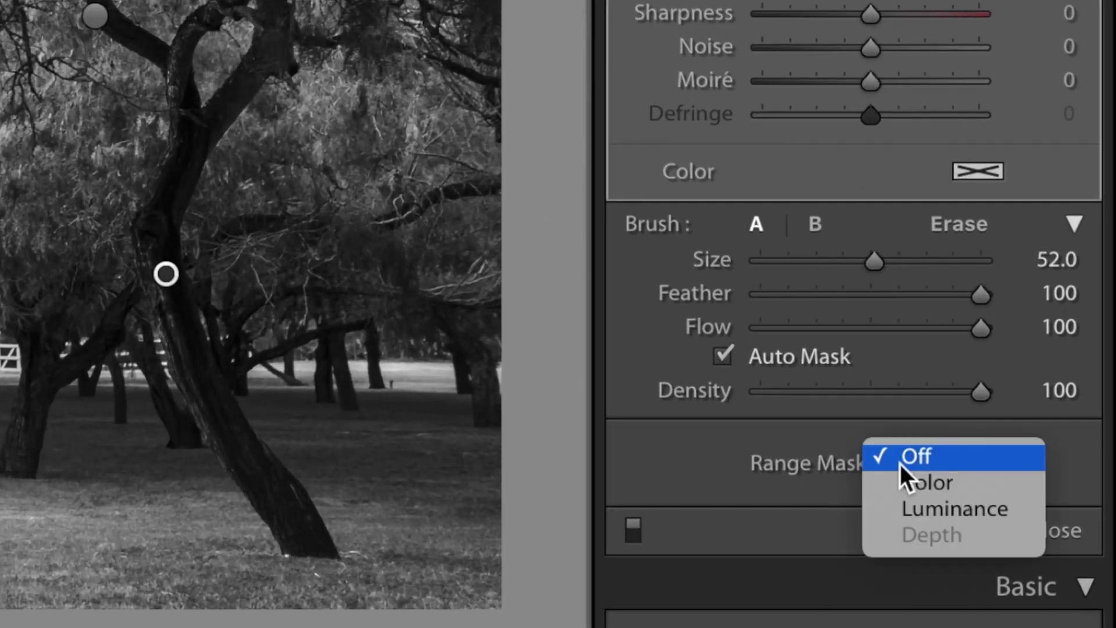
left_click(912, 507)
scroll(973, 557, "down", 3)
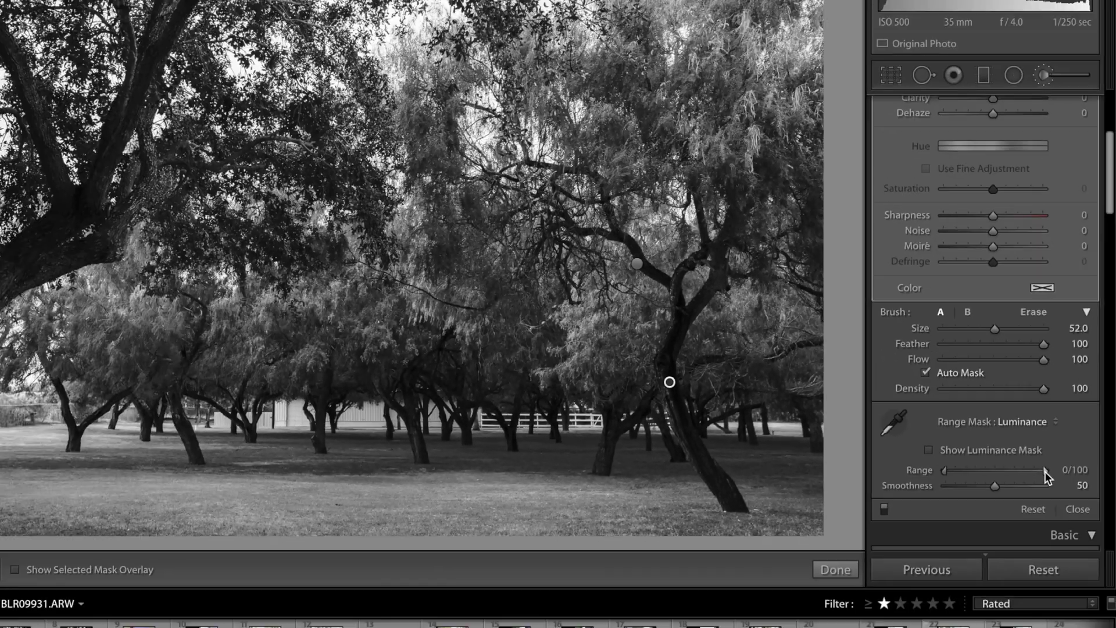
left_click_drag(985, 469, 922, 471)
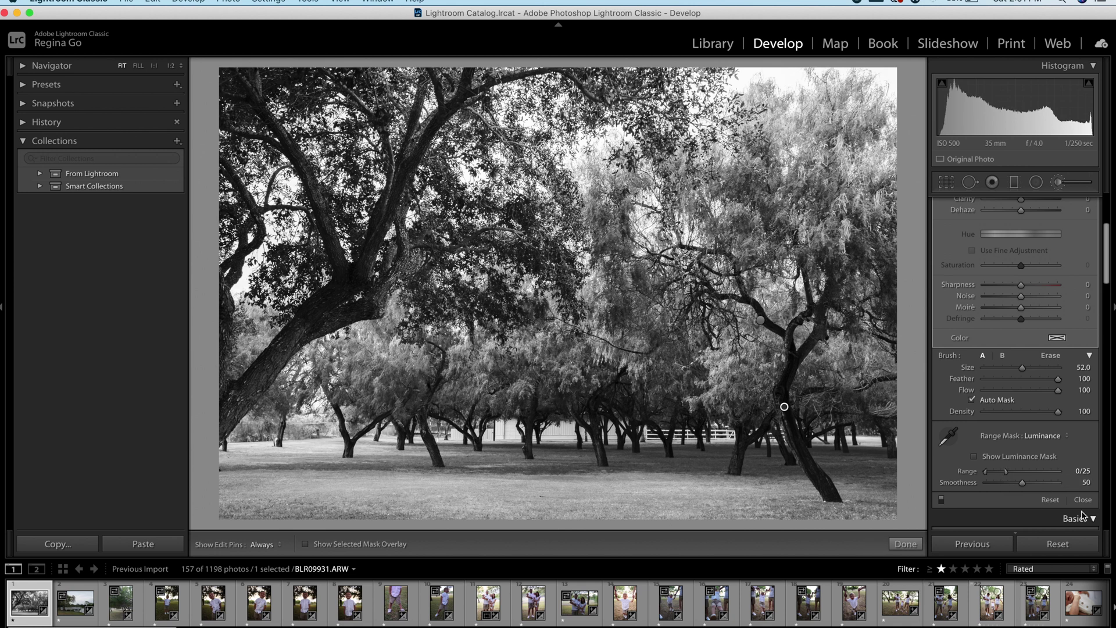
left_click(920, 549)
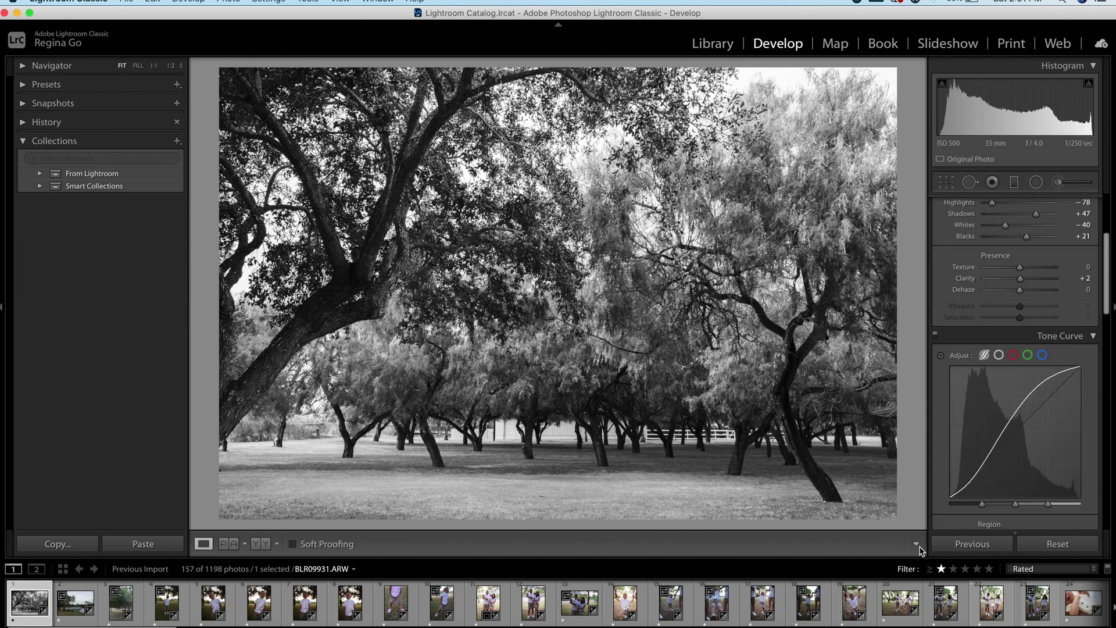
left_click(1057, 182)
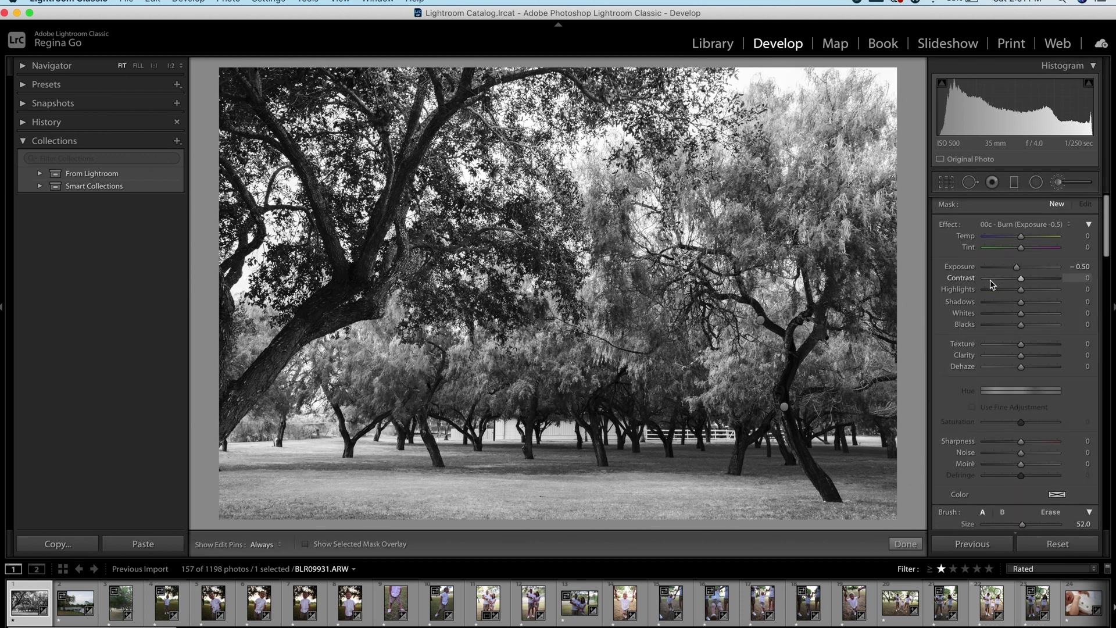
scroll(991, 284, "down", 7)
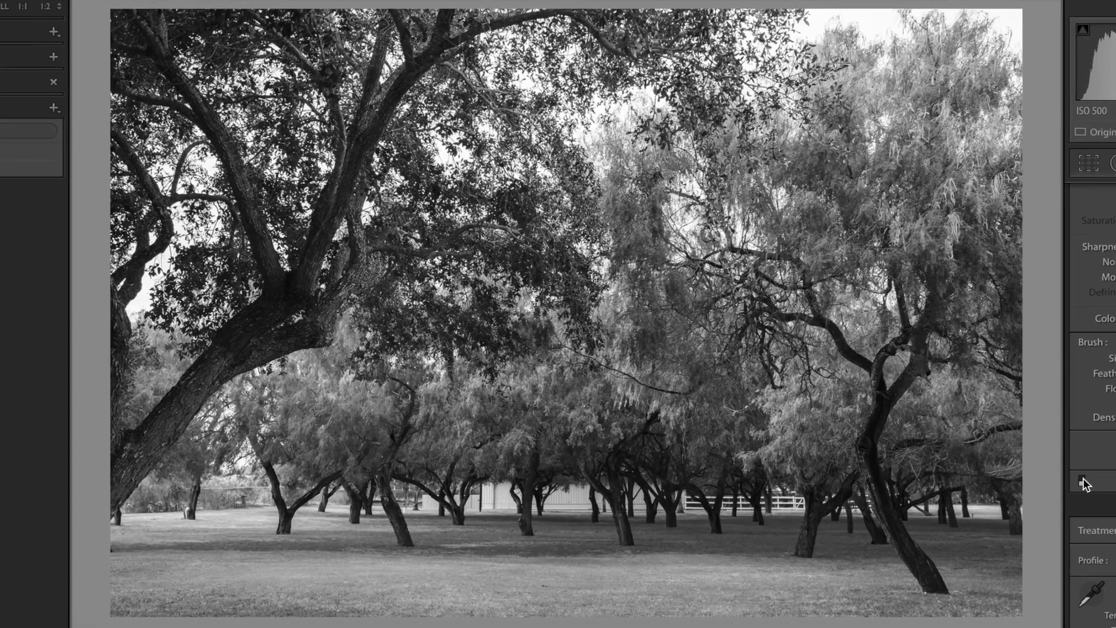
left_click(1083, 480)
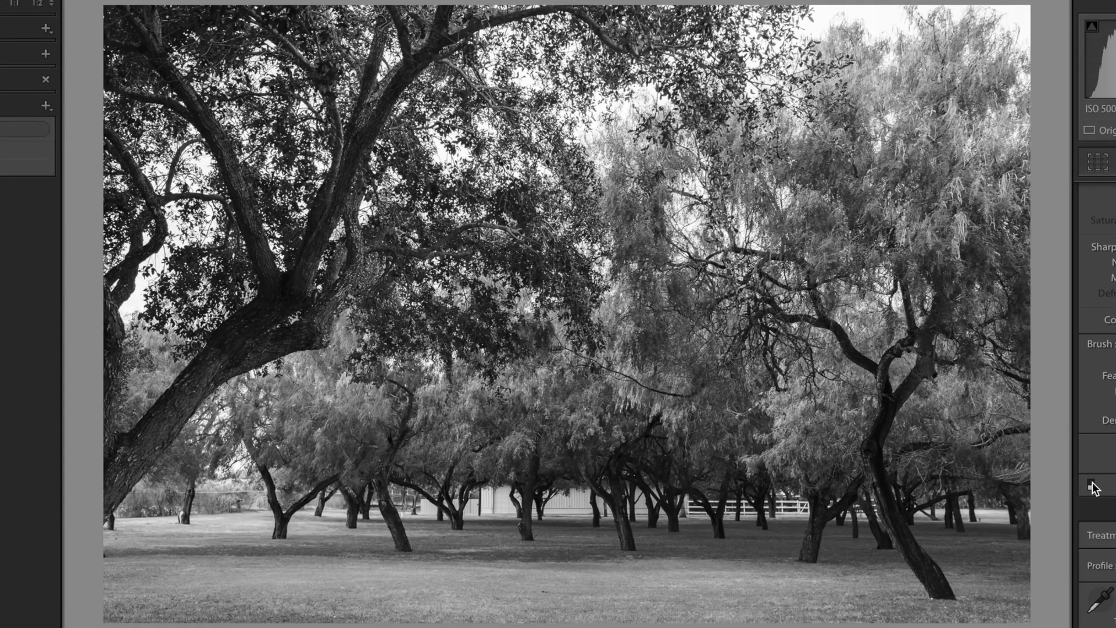
left_click(1091, 486)
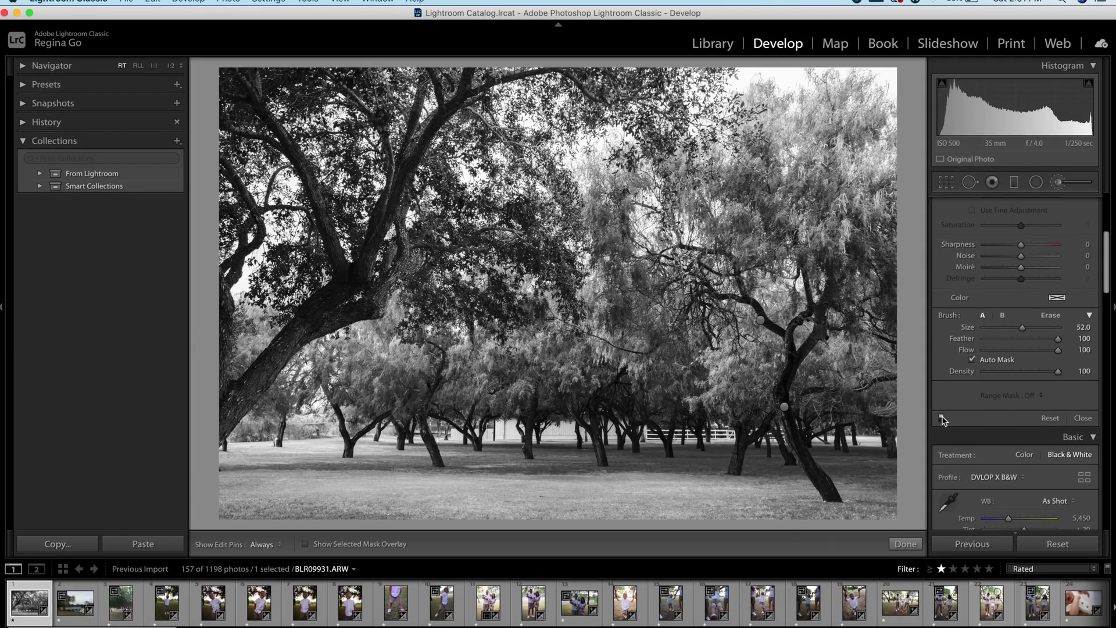
left_click(942, 419)
left_click(942, 419)
left_click(942, 418)
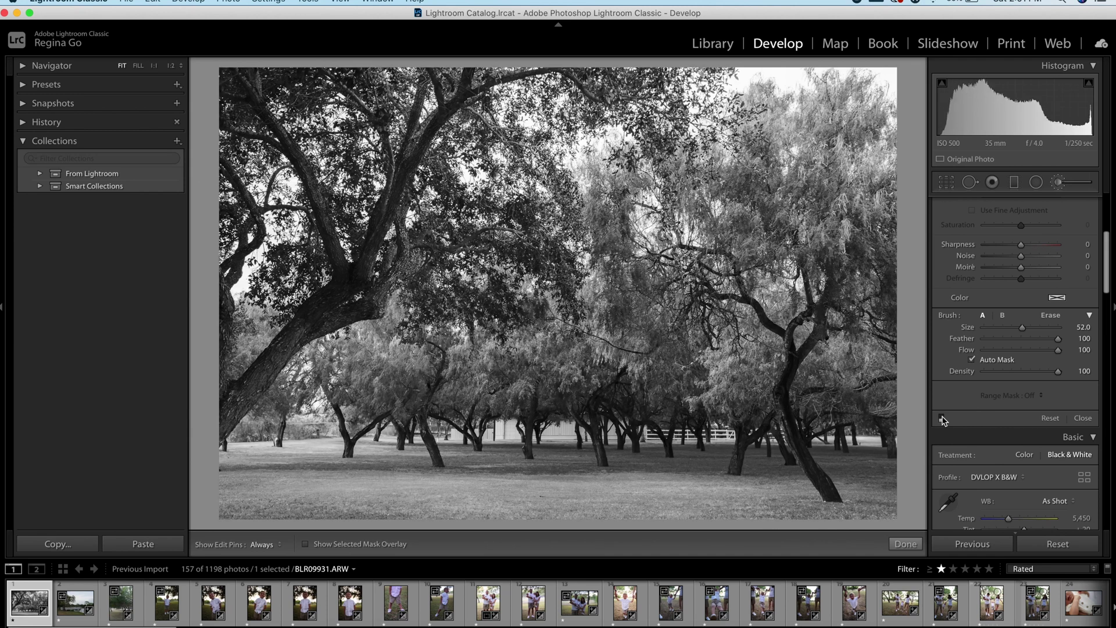
left_click(942, 419)
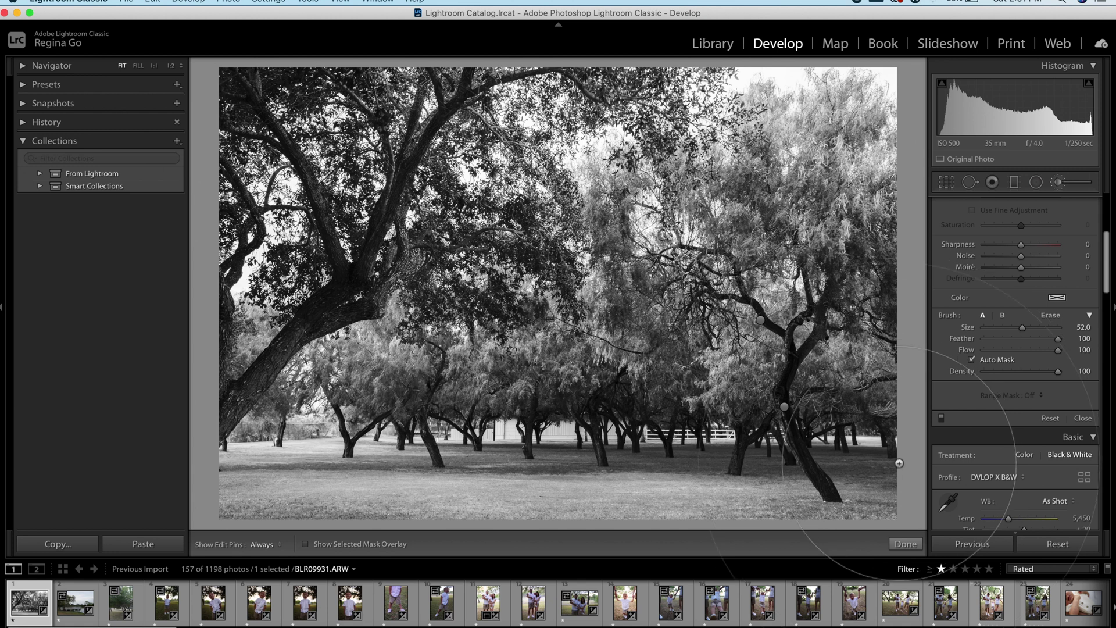
left_click(905, 544)
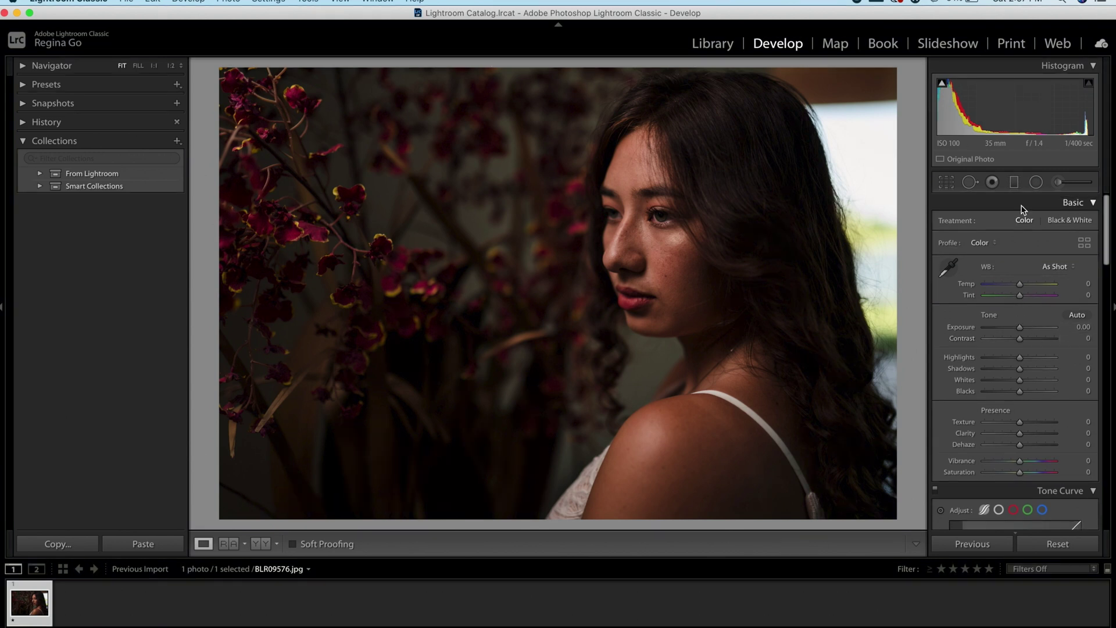
- Switch to the Adjustment Brush on the portrait BLR09576.jpg
left_click(1060, 182)
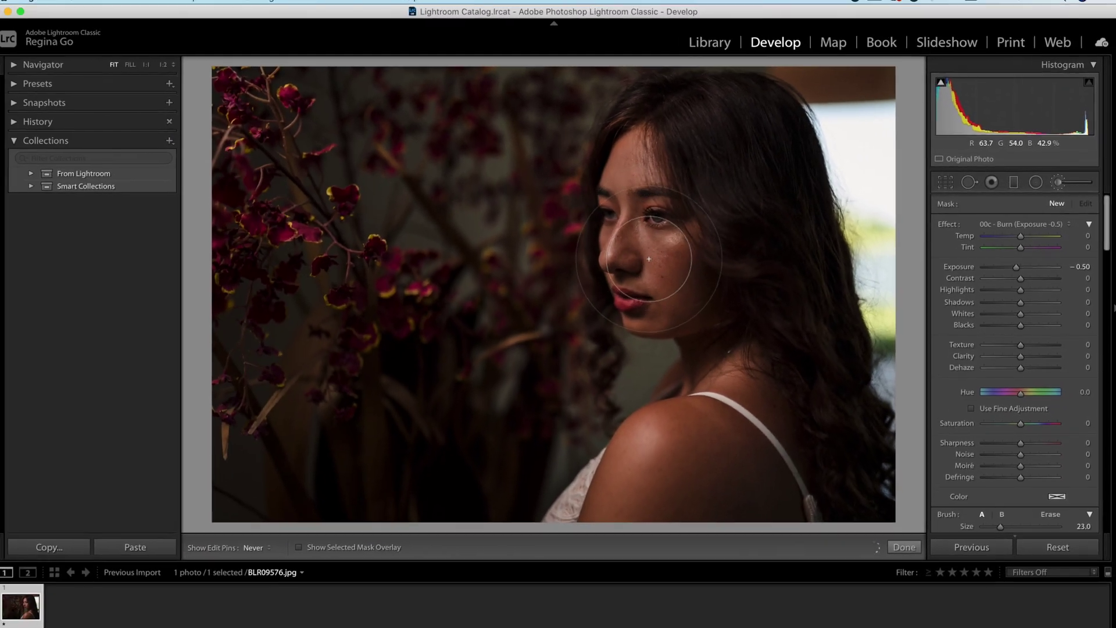
- Paint Burn (Exposure −0.50) strokes over the portrait's face and shoulder
mouse_move(648, 258)
left_mouse_down()
mouse_move(641, 175)
mouse_move(641, 272)
left_mouse_up()
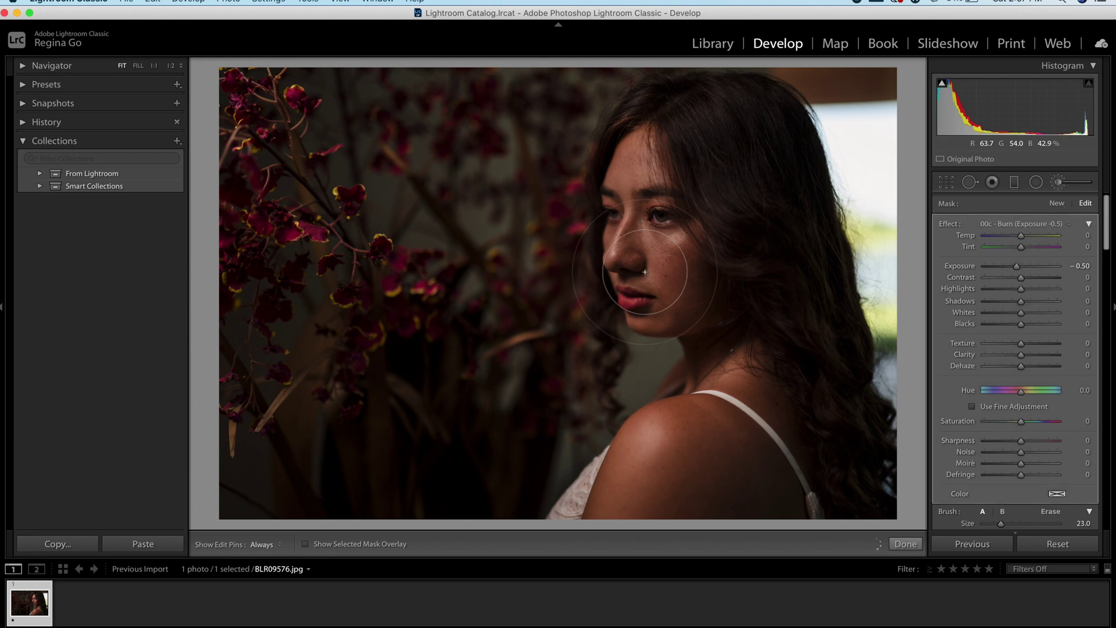
key("h")
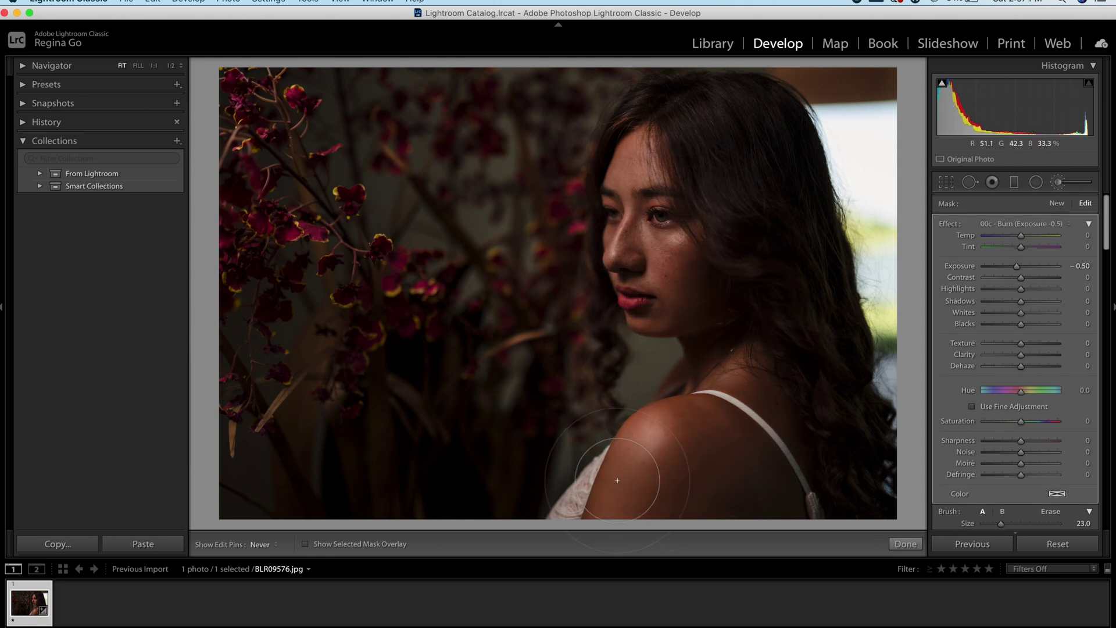
mouse_move(617, 480)
left_mouse_down()
mouse_move(657, 431)
mouse_move(625, 504)
mouse_move(796, 488)
mouse_move(564, 520)
mouse_move(628, 472)
mouse_move(751, 479)
mouse_move(811, 467)
mouse_move(756, 354)
mouse_move(863, 459)
mouse_move(836, 474)
mouse_move(755, 381)
mouse_move(775, 392)
mouse_move(762, 367)
mouse_move(774, 366)
mouse_move(864, 451)
mouse_move(809, 331)
mouse_move(768, 192)
mouse_move(659, 111)
mouse_move(656, 139)
mouse_move(636, 149)
mouse_move(687, 127)
mouse_move(765, 115)
mouse_move(811, 312)
left_mouse_up()
- Limit the portrait's burn mask with a Luminance range mask set to 0/42
key("h")
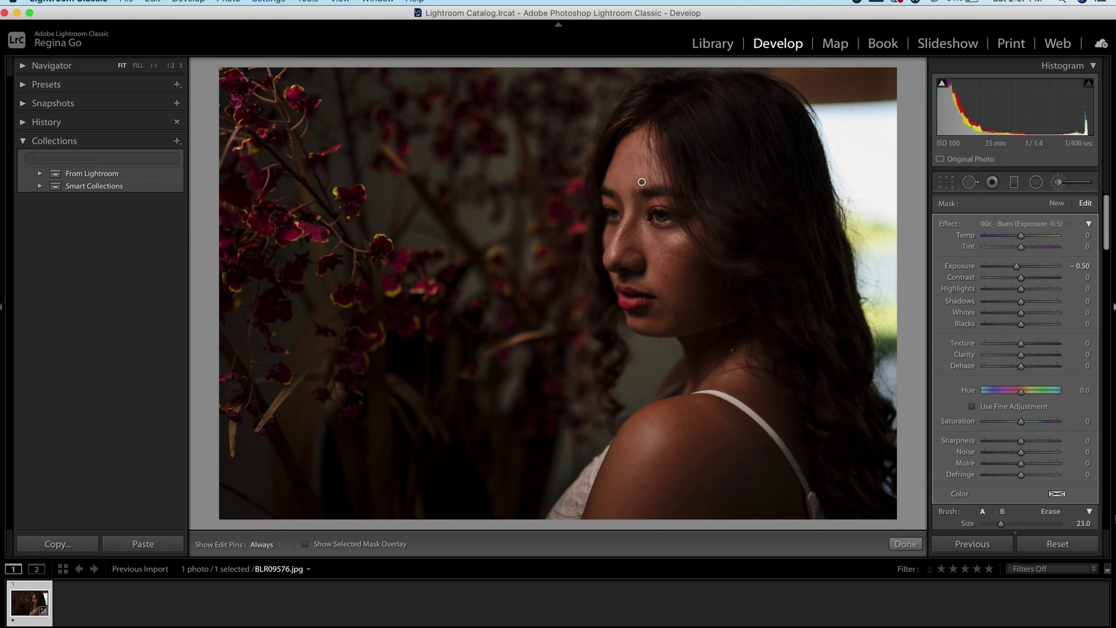
scroll(1090, 482, "down", 3)
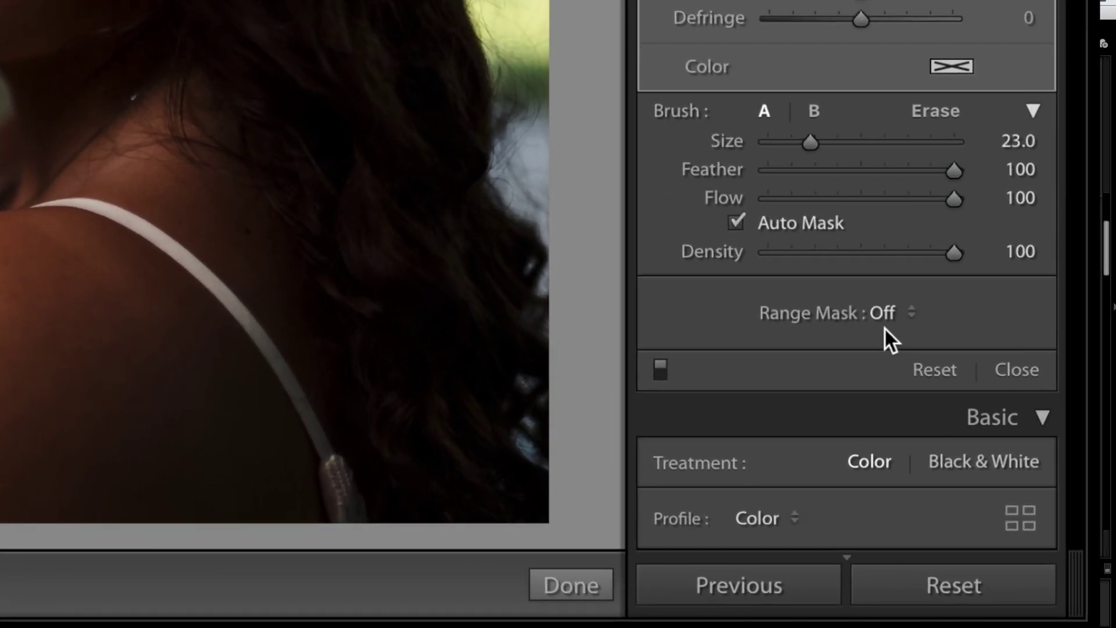
left_click(887, 311)
left_click(890, 347)
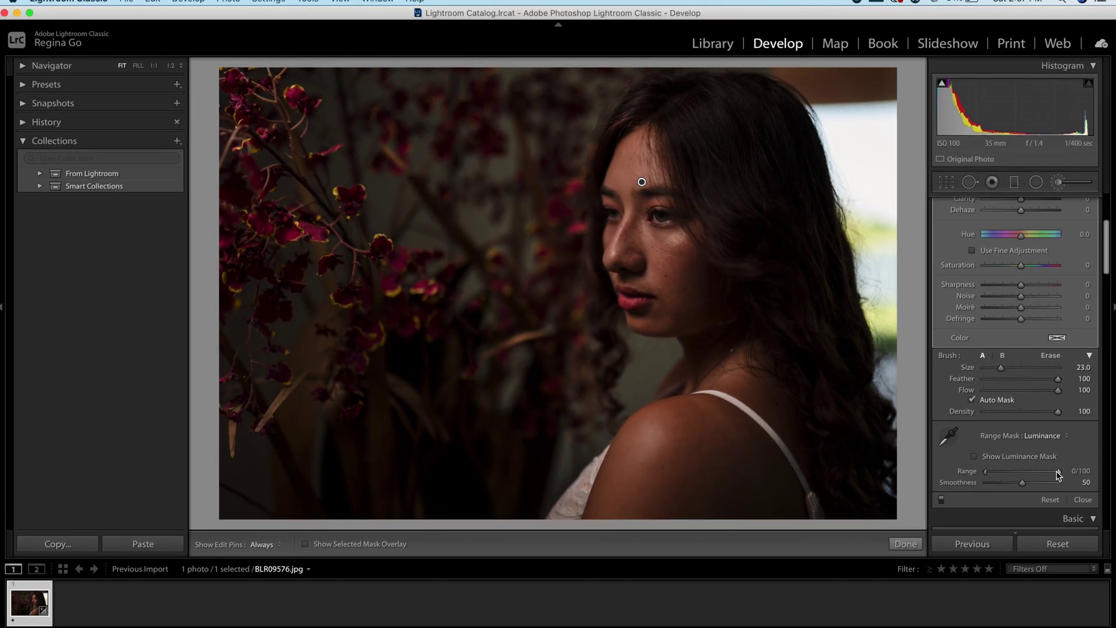
left_click_drag(1057, 475, 1023, 480)
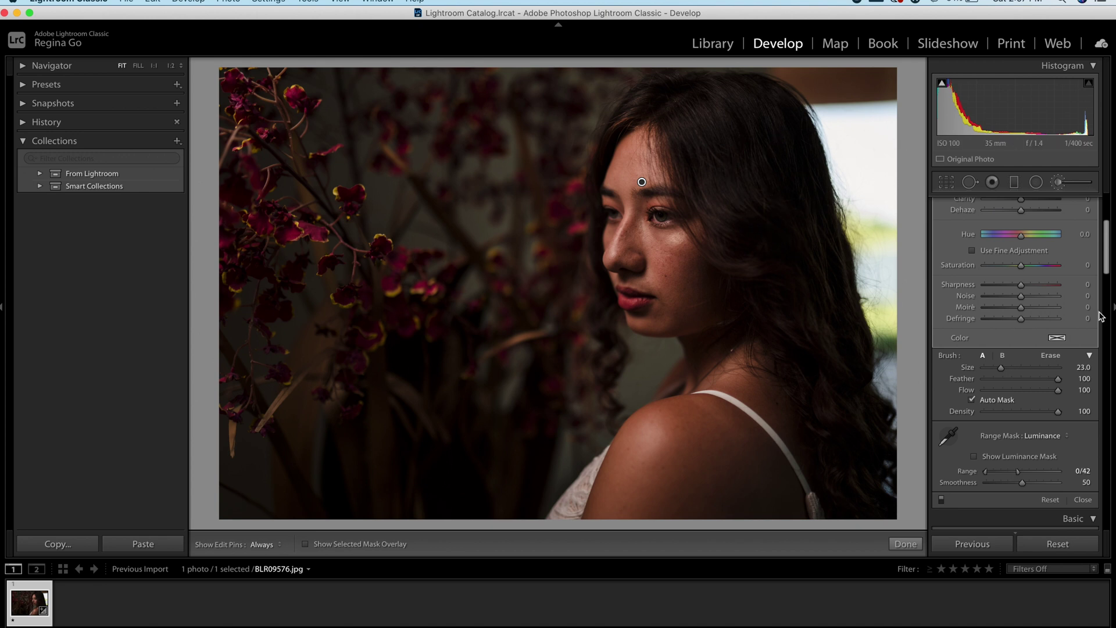
scroll(1049, 298, "up", 5)
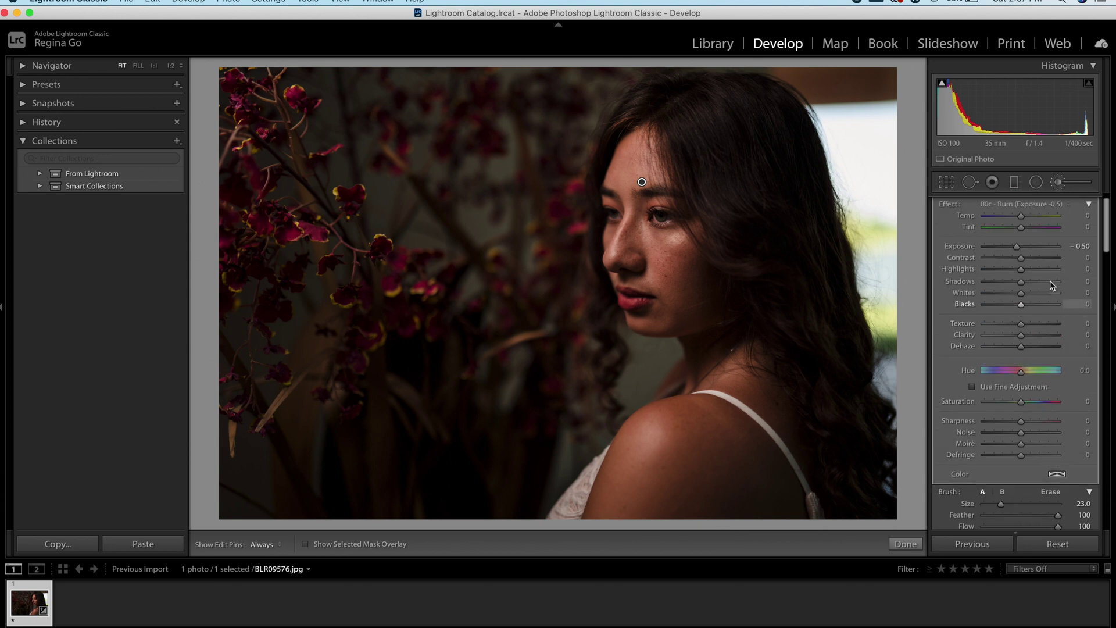
- Add a new 00a Dodge (Exposure +0.5) mask and paint it over the forehead, face and shoulder
left_click(1057, 204)
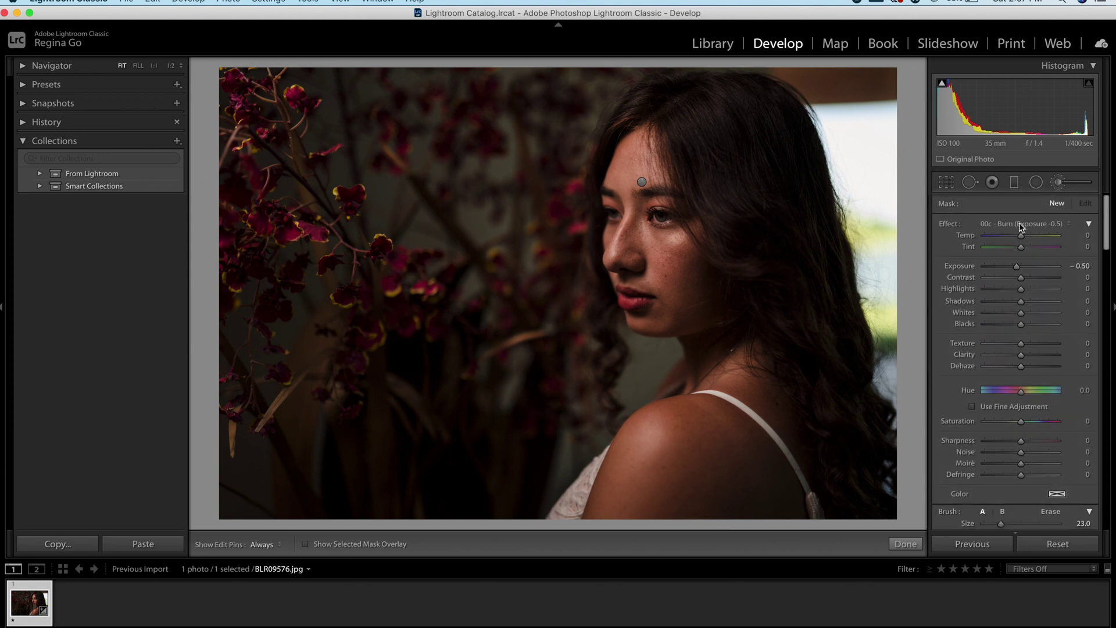
left_click(1044, 224)
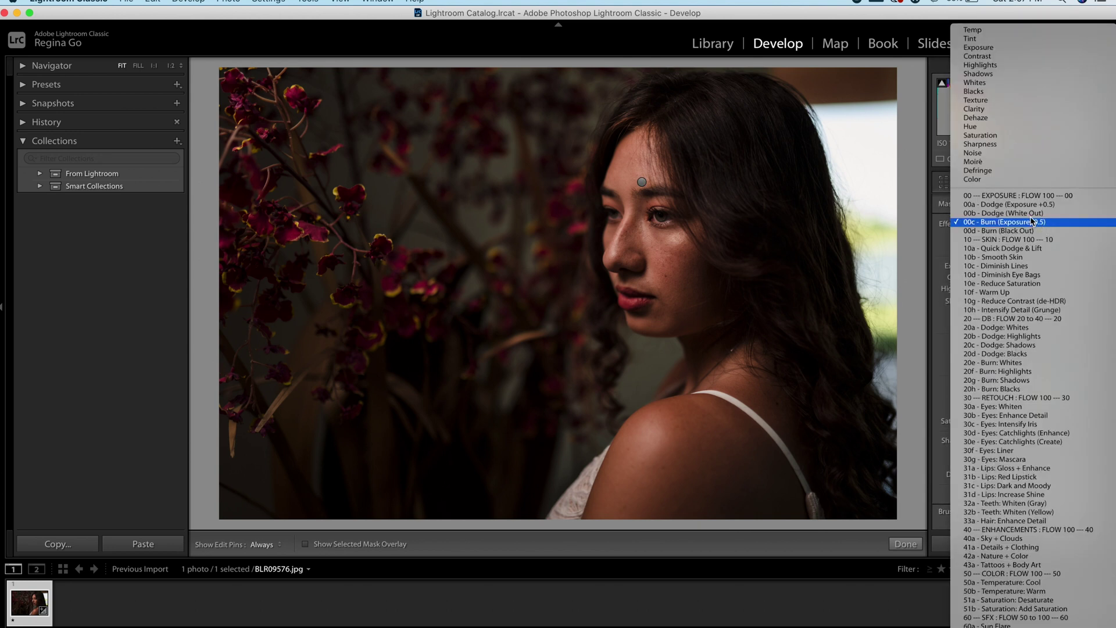
left_click(980, 203)
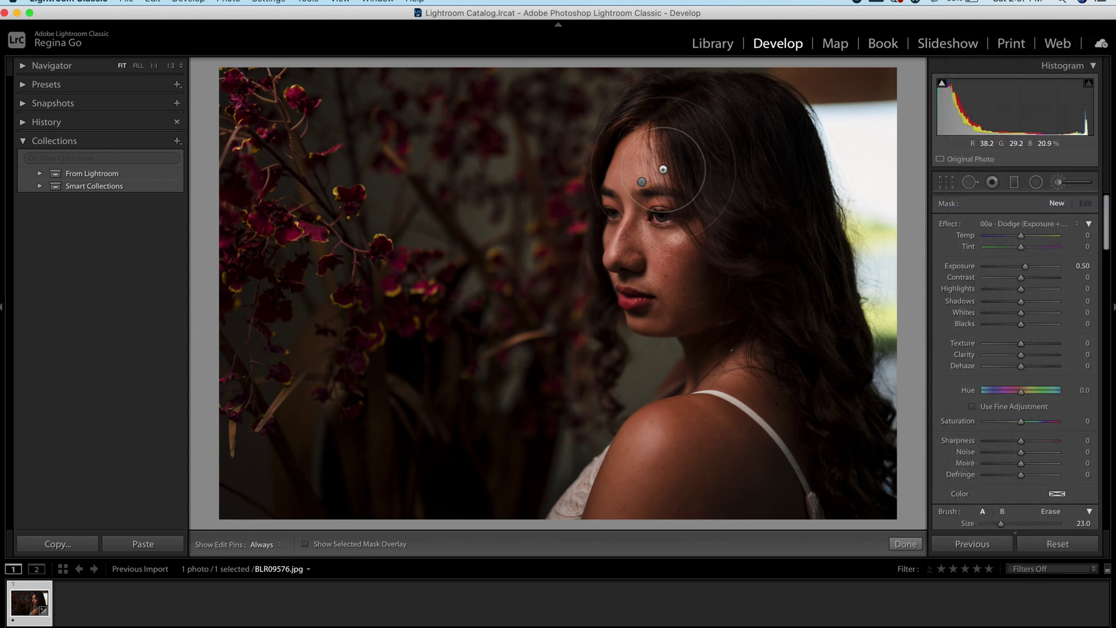
left_click(634, 157)
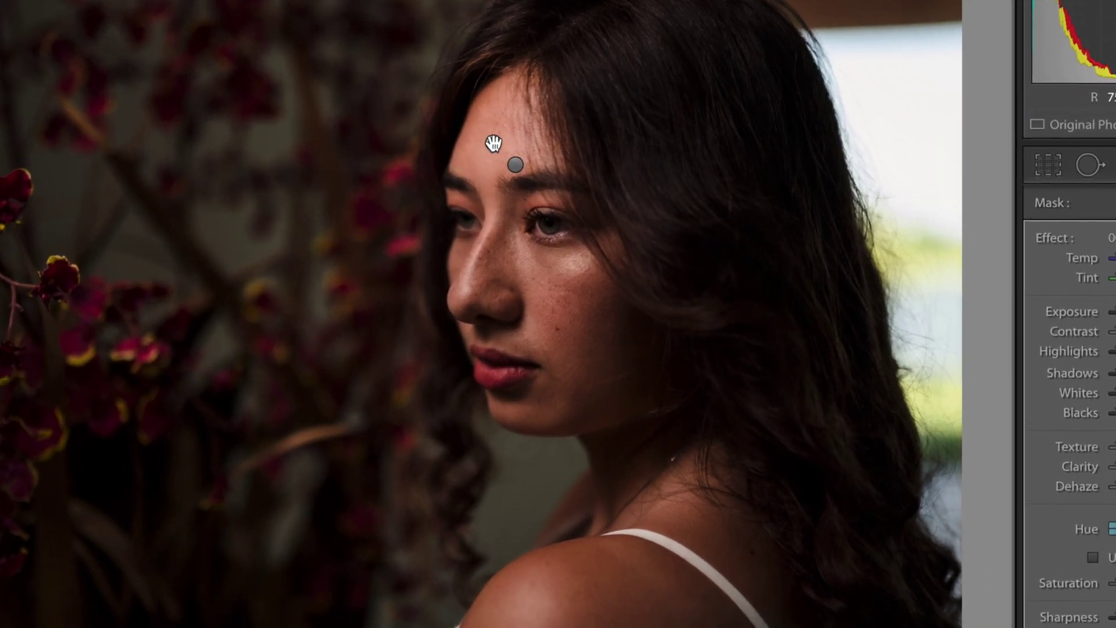
mouse_move(493, 143)
left_mouse_down()
mouse_move(514, 119)
mouse_move(444, 142)
mouse_move(523, 265)
mouse_move(511, 117)
mouse_move(460, 221)
mouse_move(584, 409)
mouse_move(597, 340)
mouse_move(643, 531)
mouse_move(570, 617)
mouse_move(523, 625)
left_mouse_up()
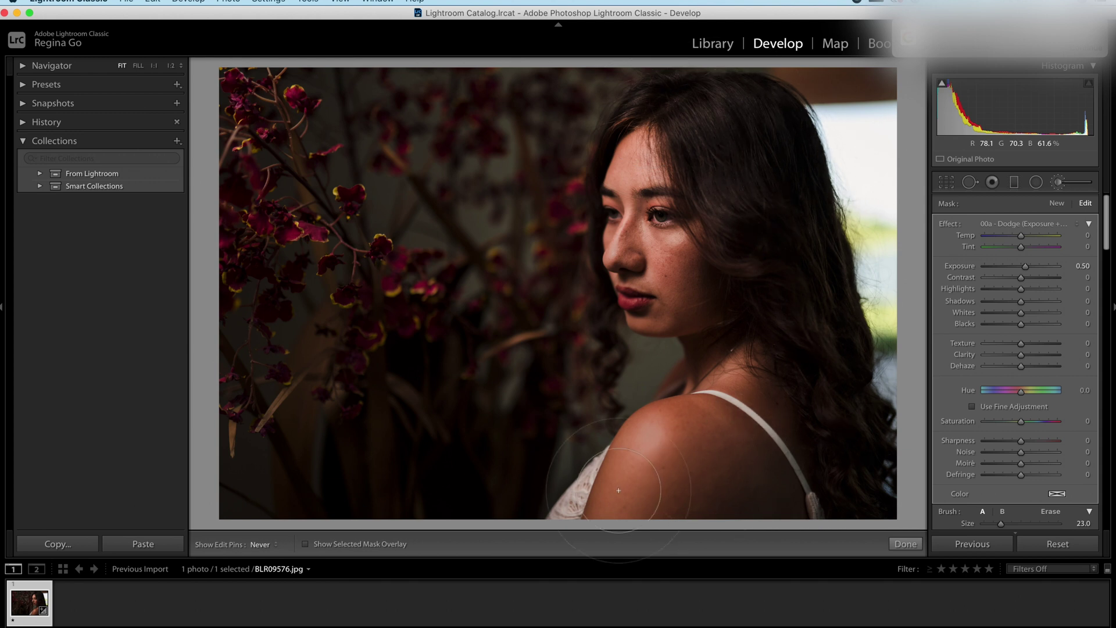
- Restrict the dodge mask to brighter tones with a Luminance range mask, then close the brush panel
key("h")
scroll(984, 519, "down", 1)
scroll(984, 519, "down", 3)
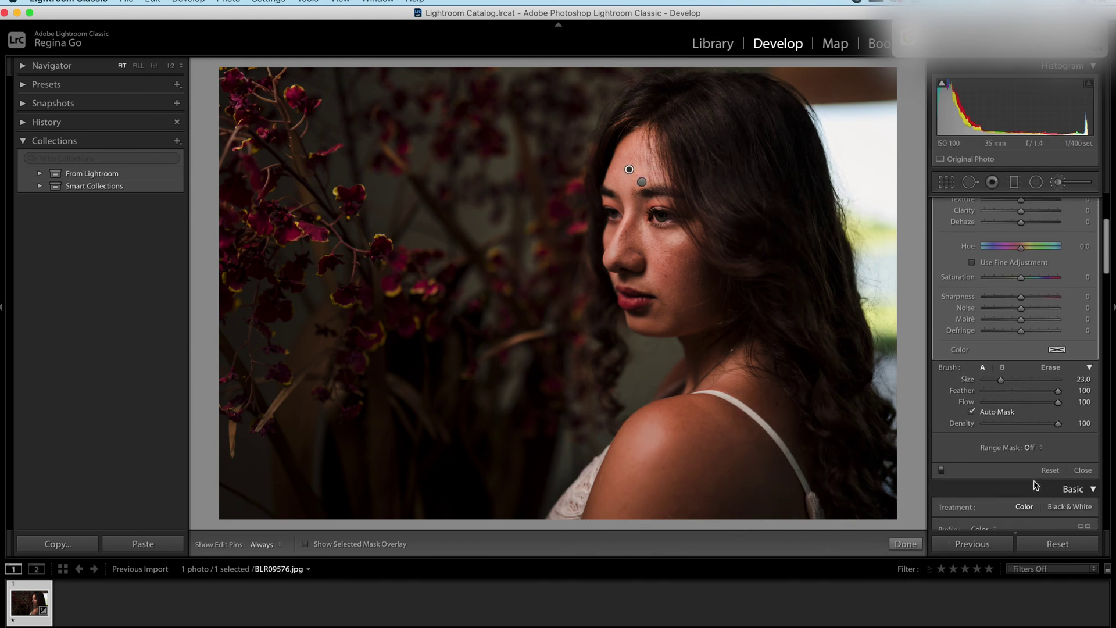
left_click(1035, 446)
left_click(1032, 462)
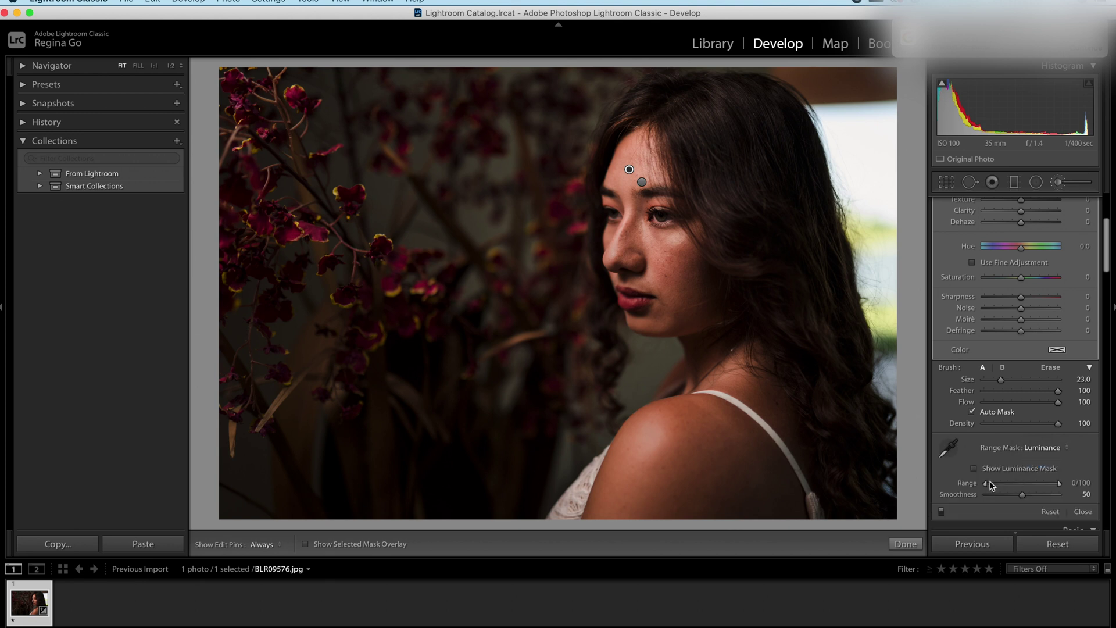
left_click_drag(986, 486, 1041, 494)
left_click(906, 544)
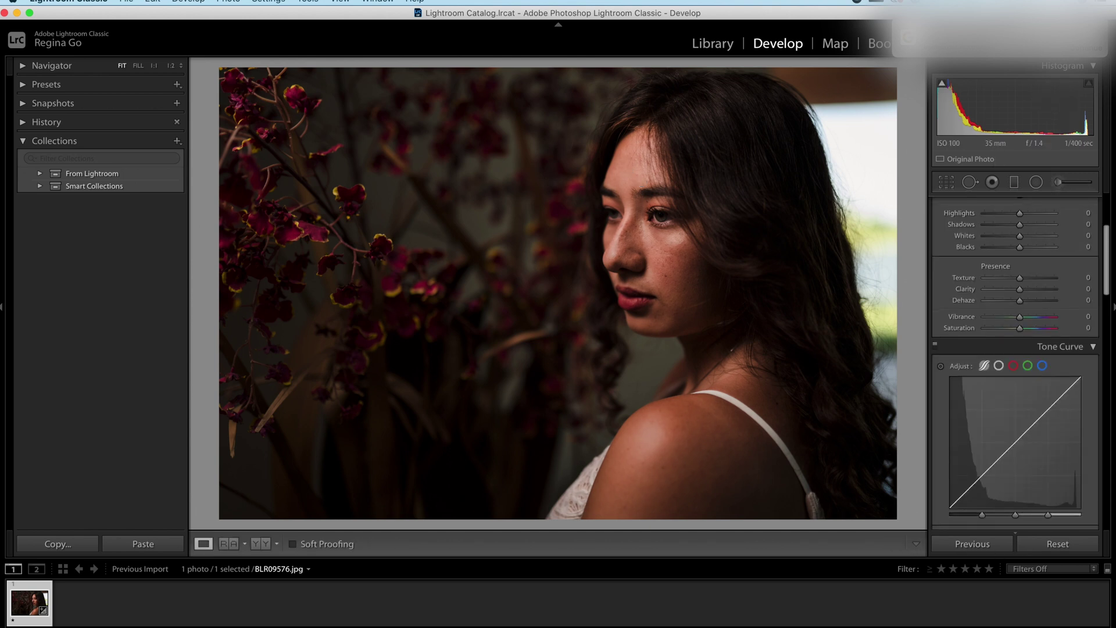
scroll(1062, 198, "up", 5)
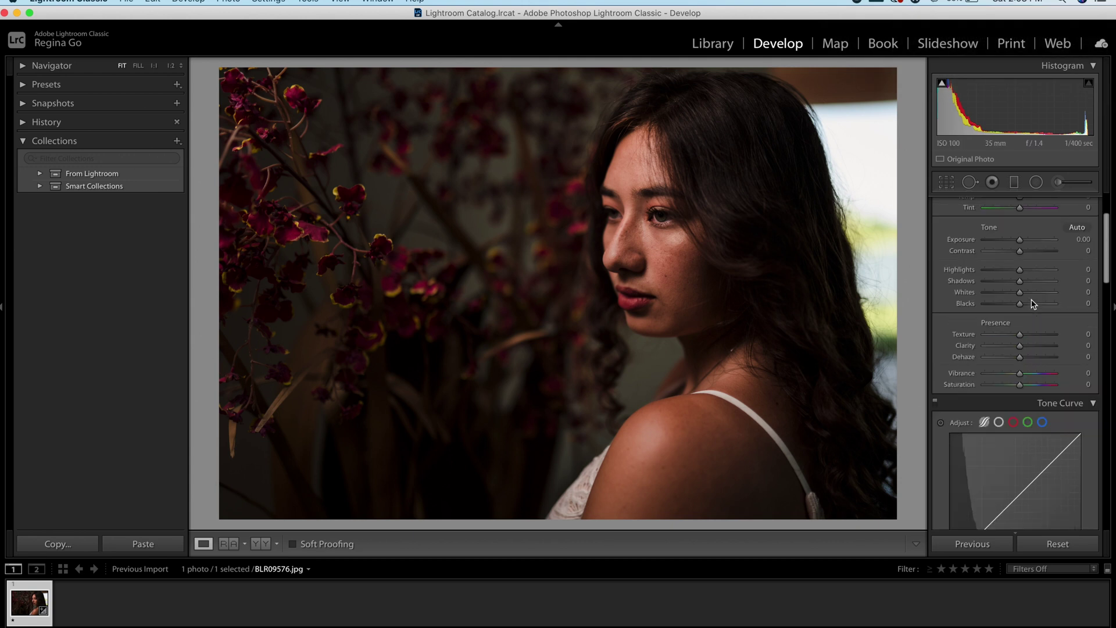
left_click(1059, 182)
scroll(945, 488, "down", 5)
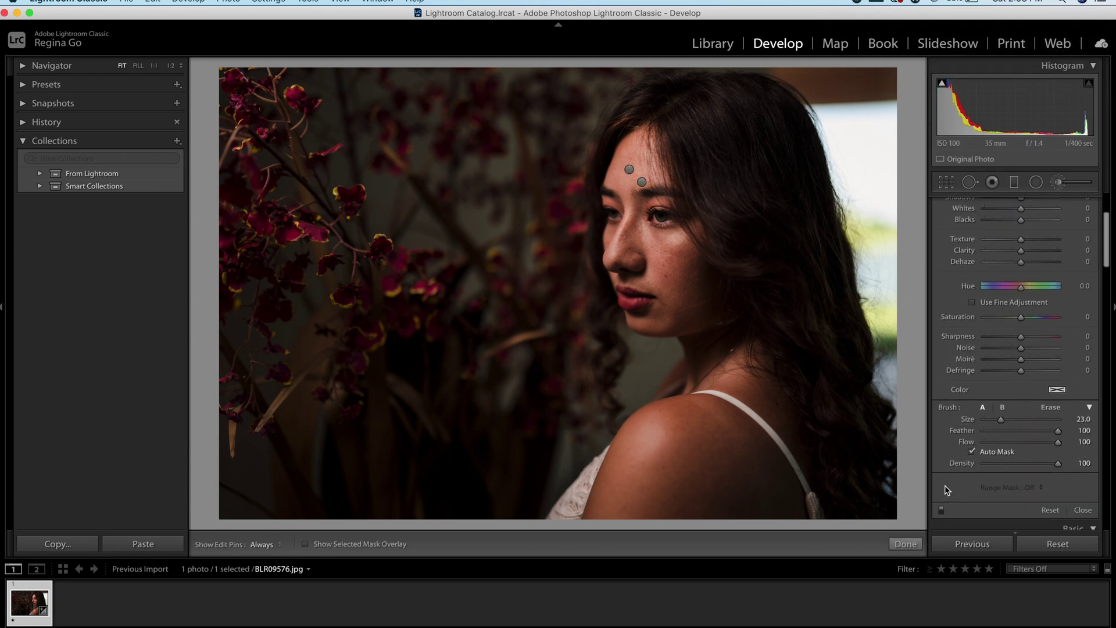
left_click(942, 469)
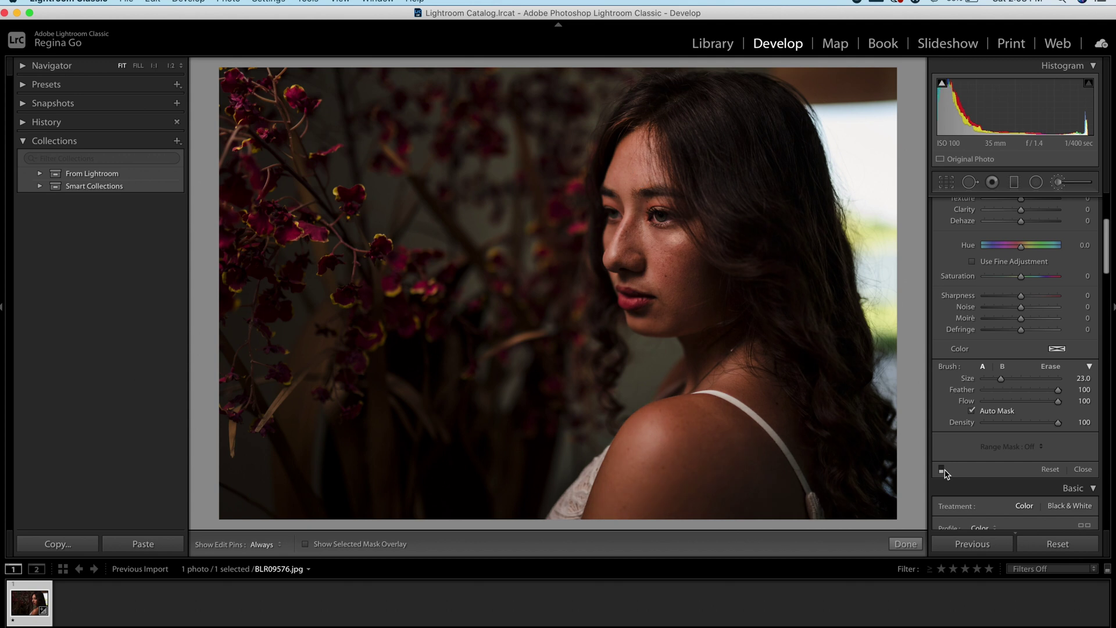
left_click(943, 470)
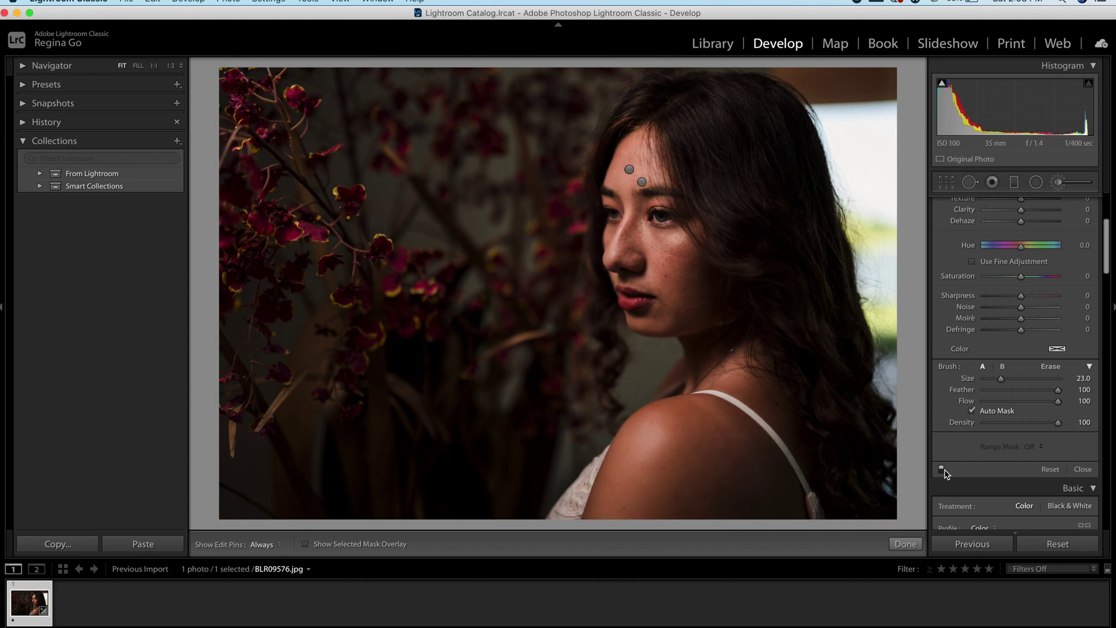
left_click(943, 470)
left_click(943, 469)
left_click(943, 469)
left_click(942, 469)
left_click(942, 469)
left_click(943, 470)
left_click(907, 544)
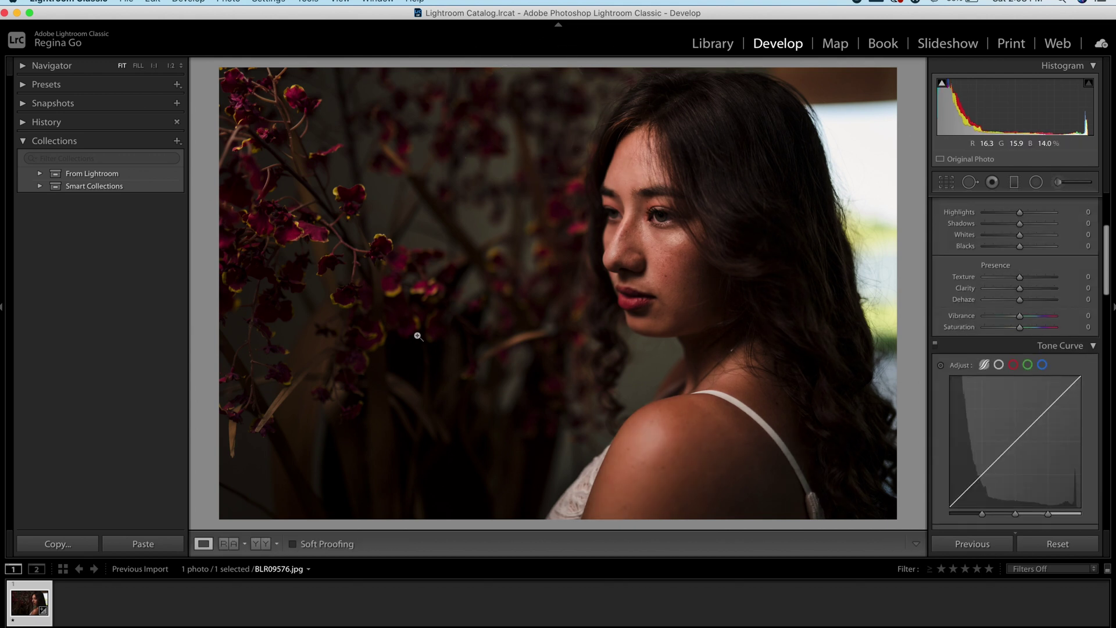